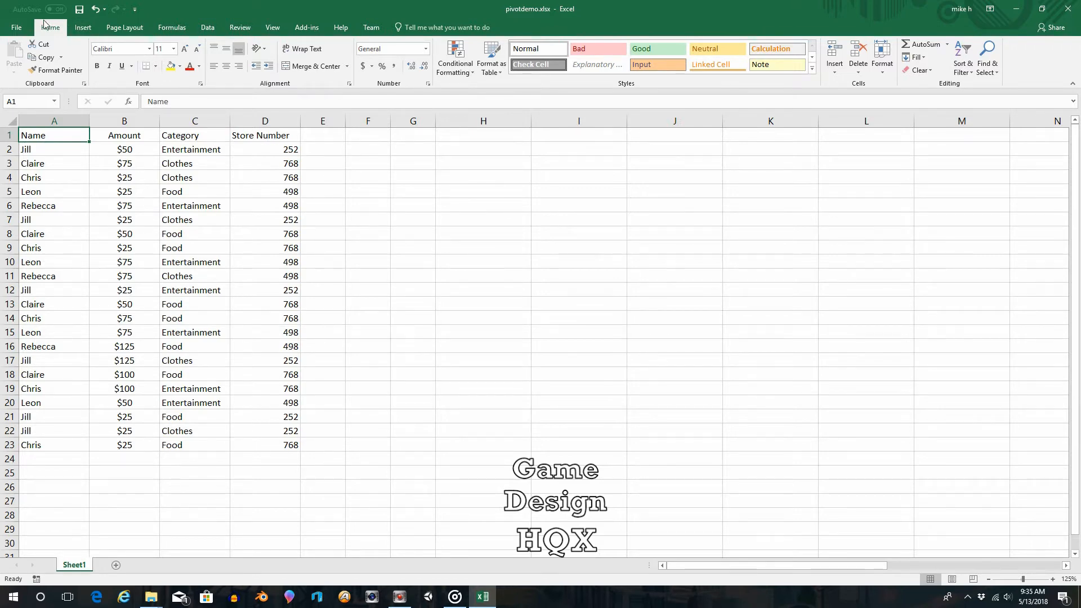
# Start a new PivotTable with Sheet1 cells A1:D23 as its source range.
pyautogui.click(82, 28)
pyautogui.click(12, 54)
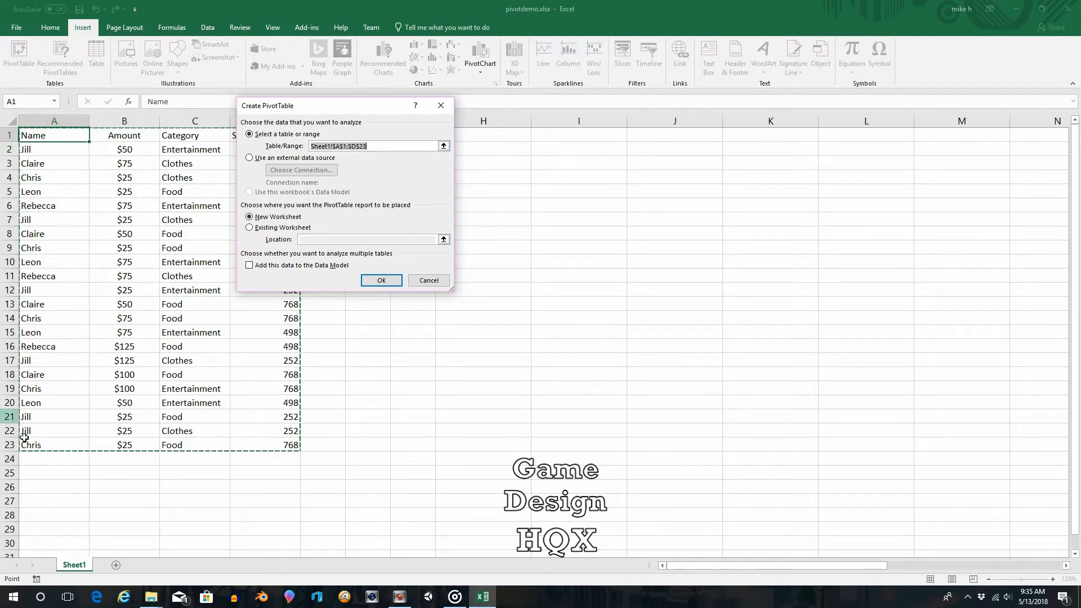
pyautogui.moveTo(315, 109); pyautogui.dragTo(389, 107)
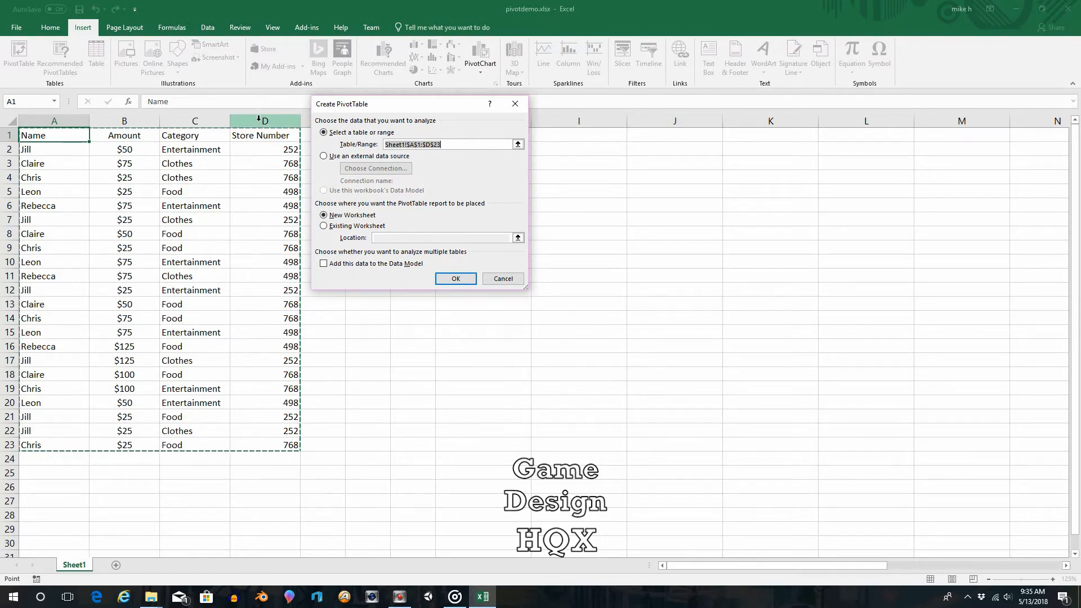
pyautogui.click(518, 145)
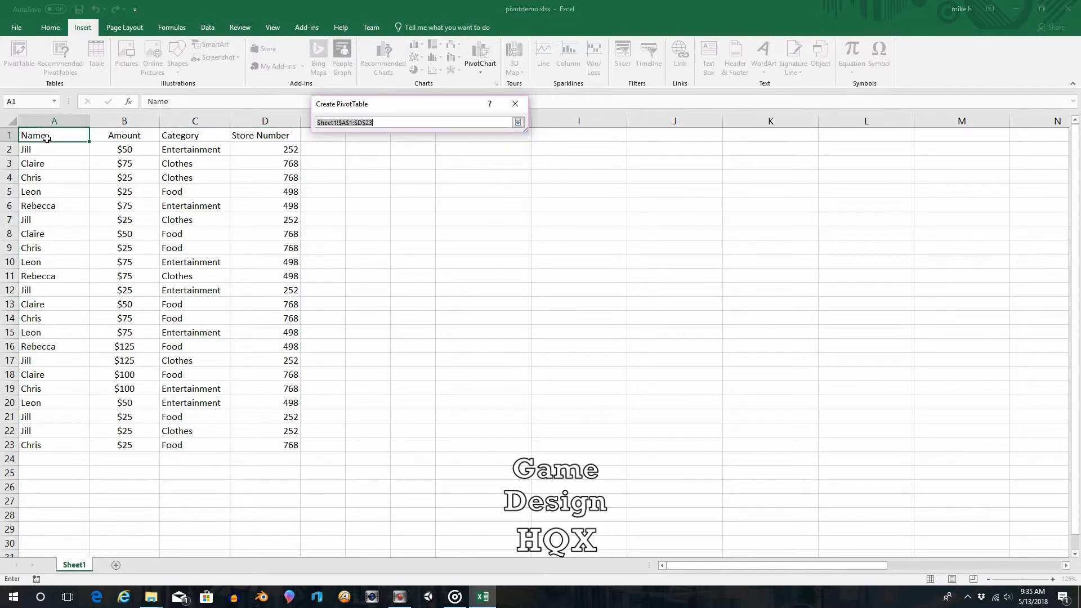
pyautogui.moveTo(47, 139); pyautogui.dragTo(274, 440)
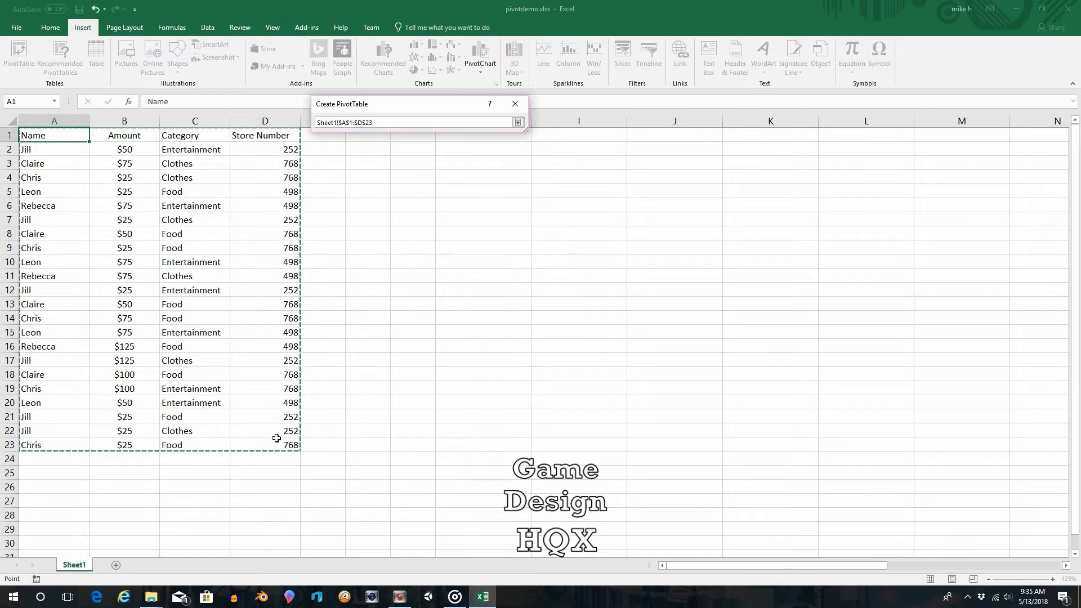
pyautogui.click(517, 122)
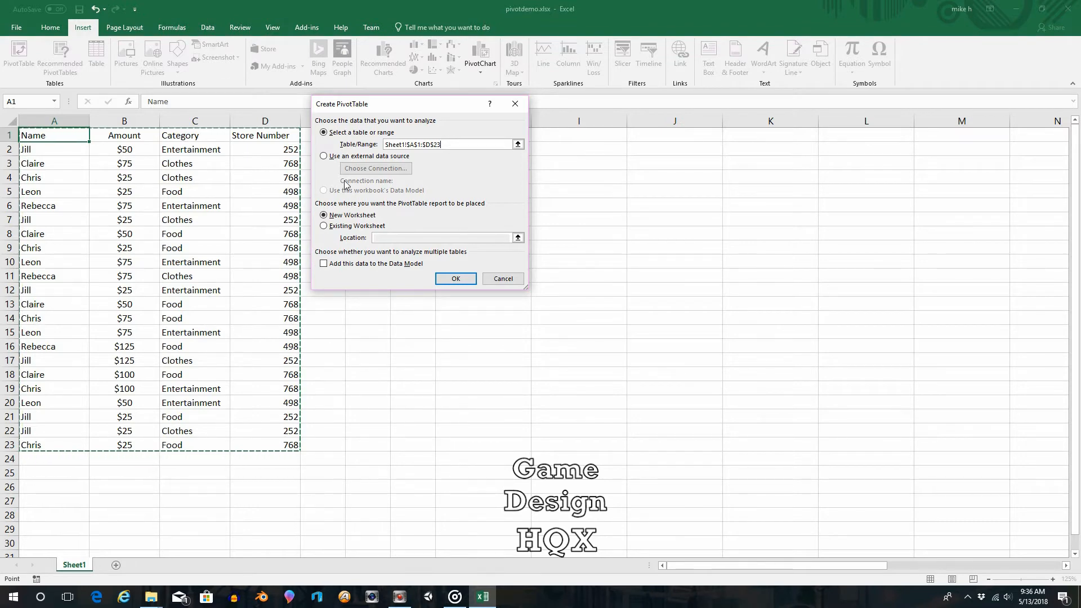
# Create the PivotTable on the existing worksheet at cell I1, with Name as its row field.
pyautogui.click(324, 226)
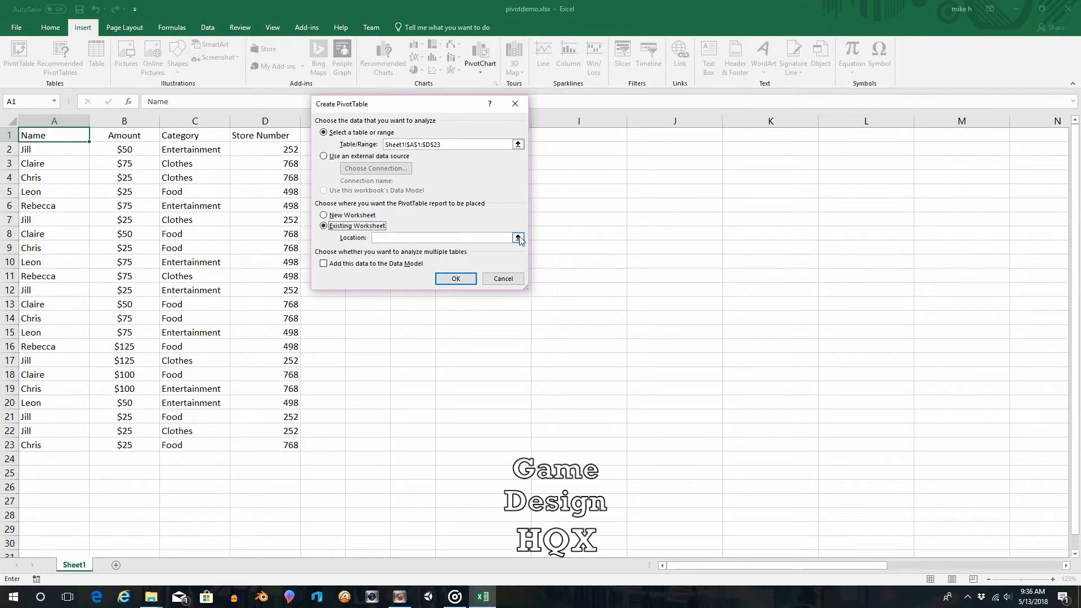
pyautogui.click(517, 238)
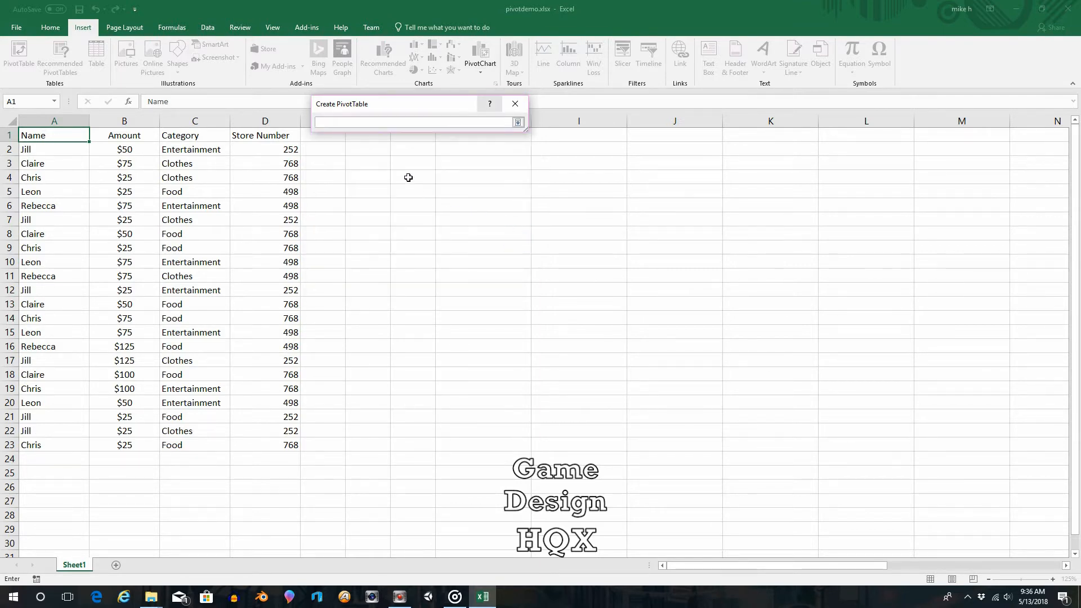
pyautogui.click(560, 136)
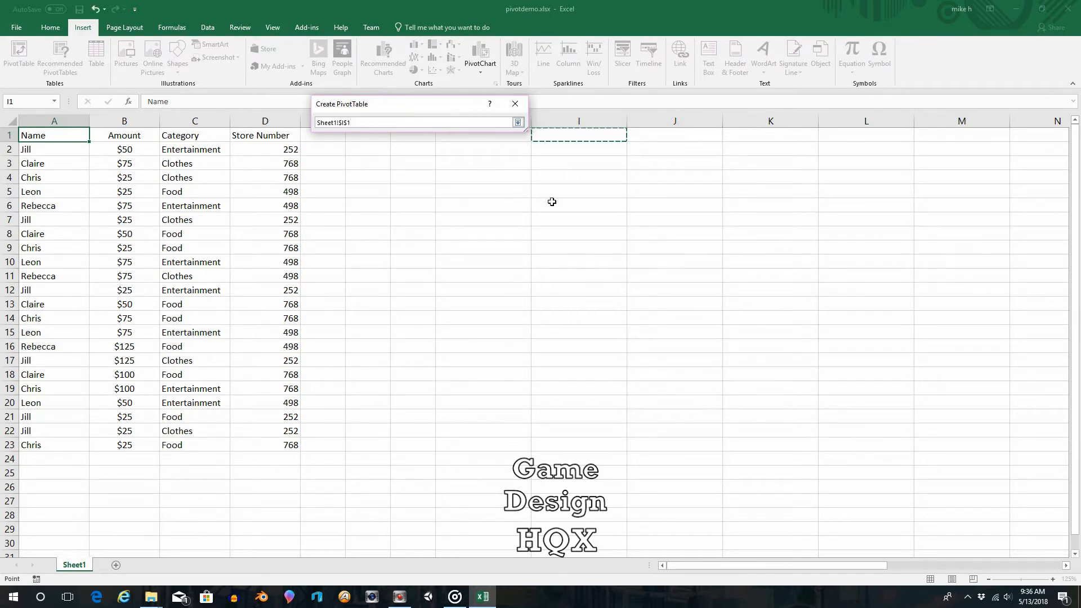
pyautogui.click(517, 122)
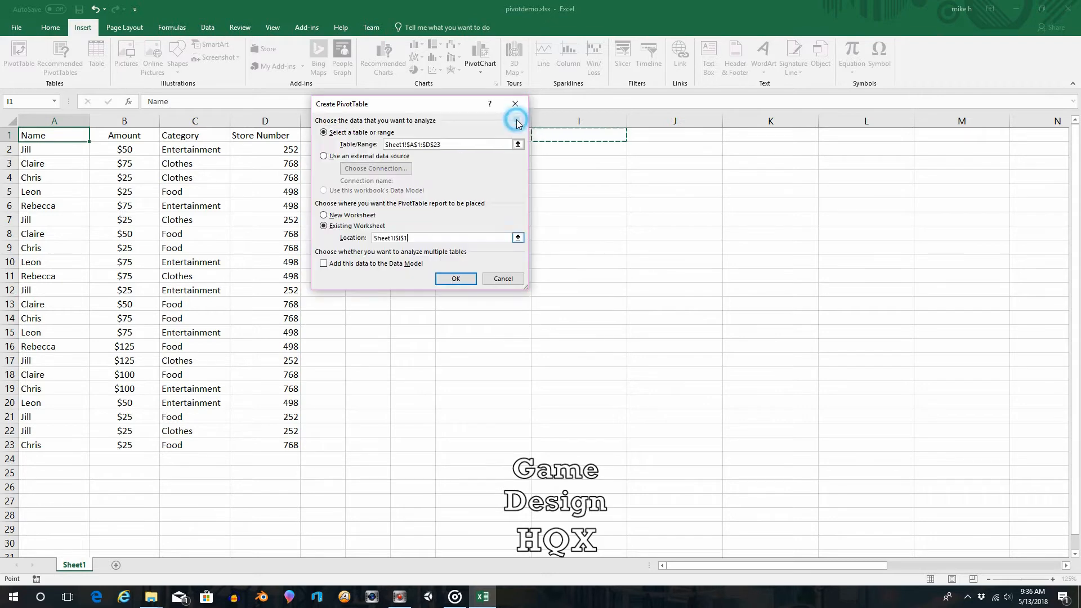
pyautogui.click(451, 281)
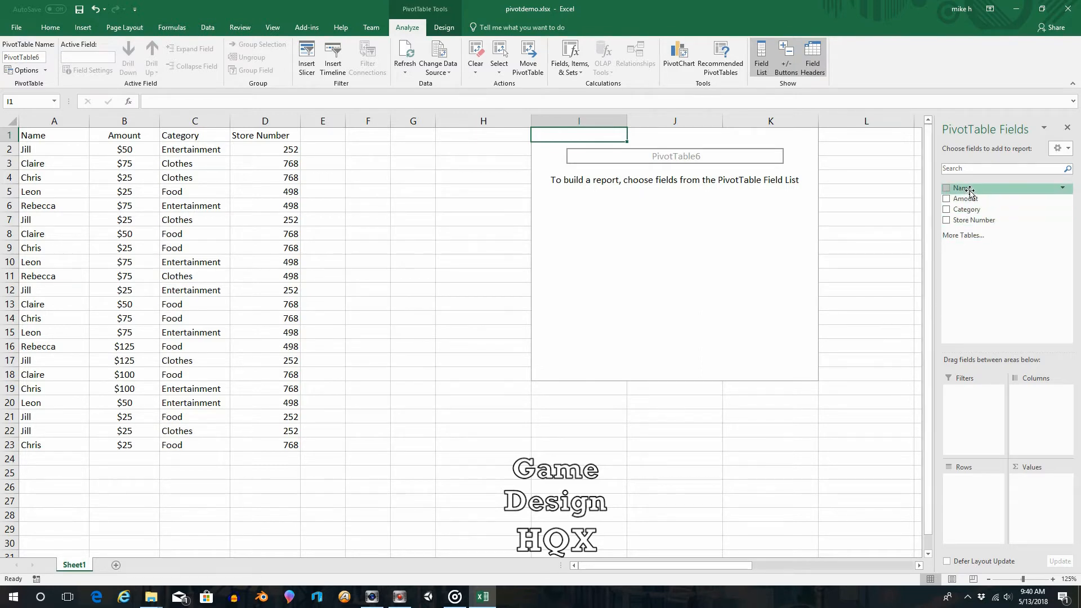
pyautogui.moveTo(974, 190); pyautogui.dragTo(979, 507)
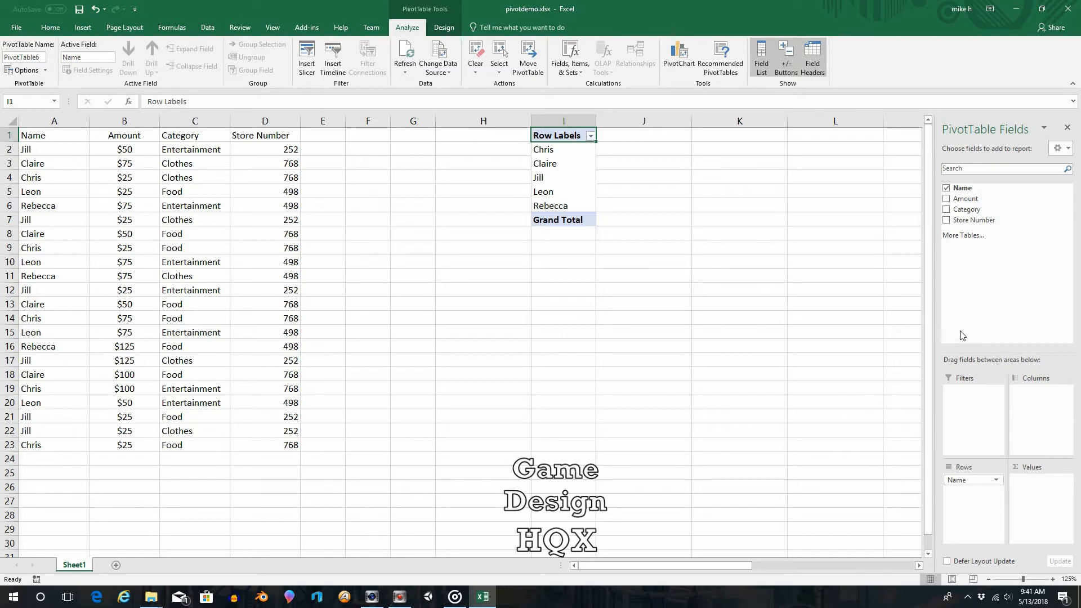
# Try a count of Name in the PivotTable's values and remove that field again.
pyautogui.moveTo(958, 199); pyautogui.dragTo(1045, 496)
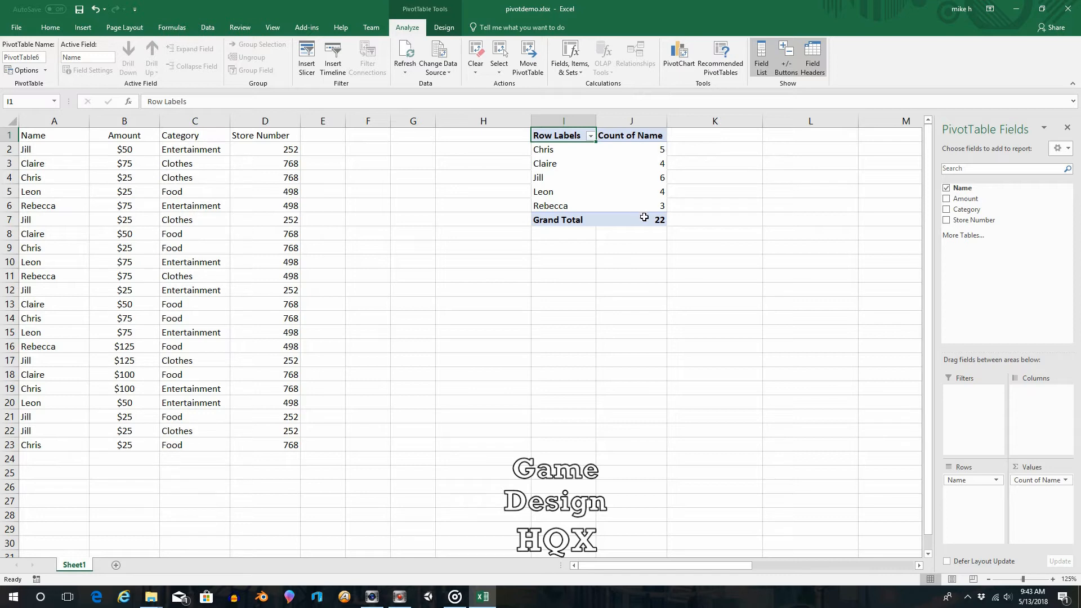
pyautogui.moveTo(642, 207)
pyautogui.click(1066, 482)
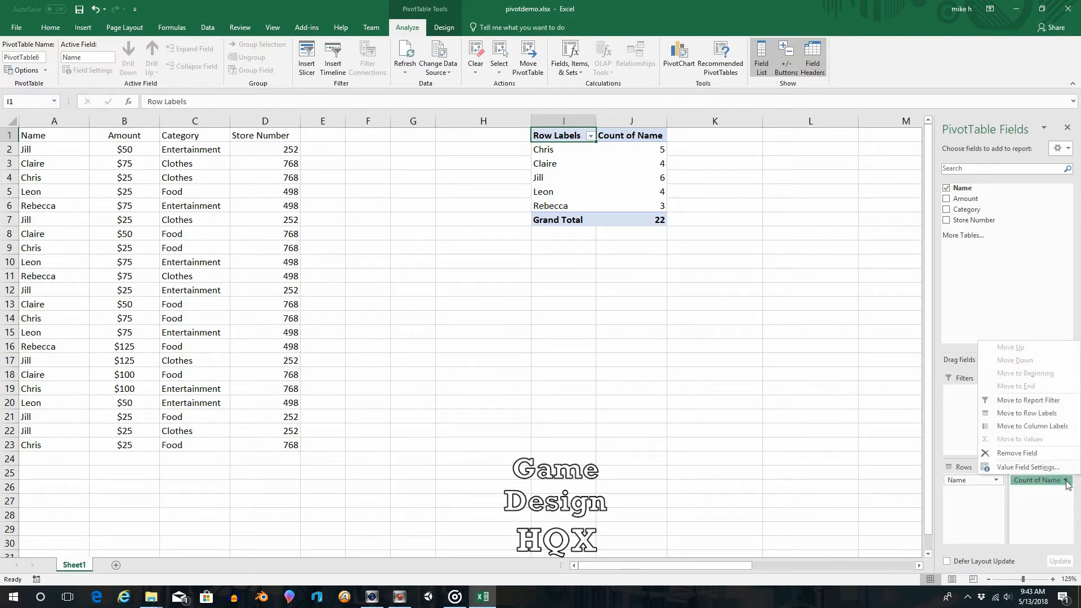
pyautogui.click(1030, 454)
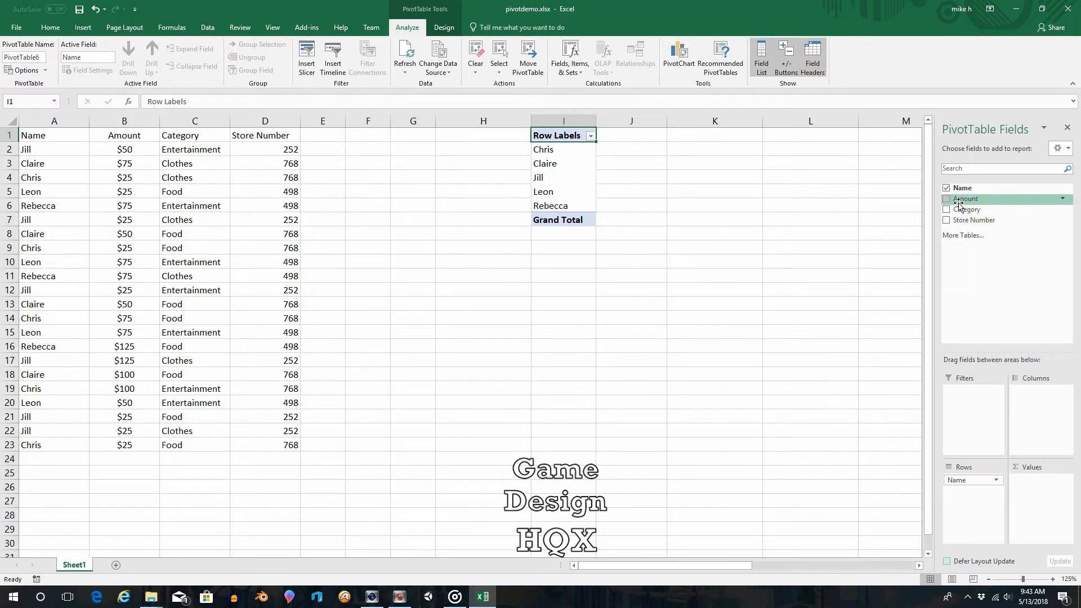
# Add the sum of Amount and the count of Name to the PivotTable values, placing the count before the sum.
pyautogui.moveTo(959, 203); pyautogui.dragTo(1031, 492)
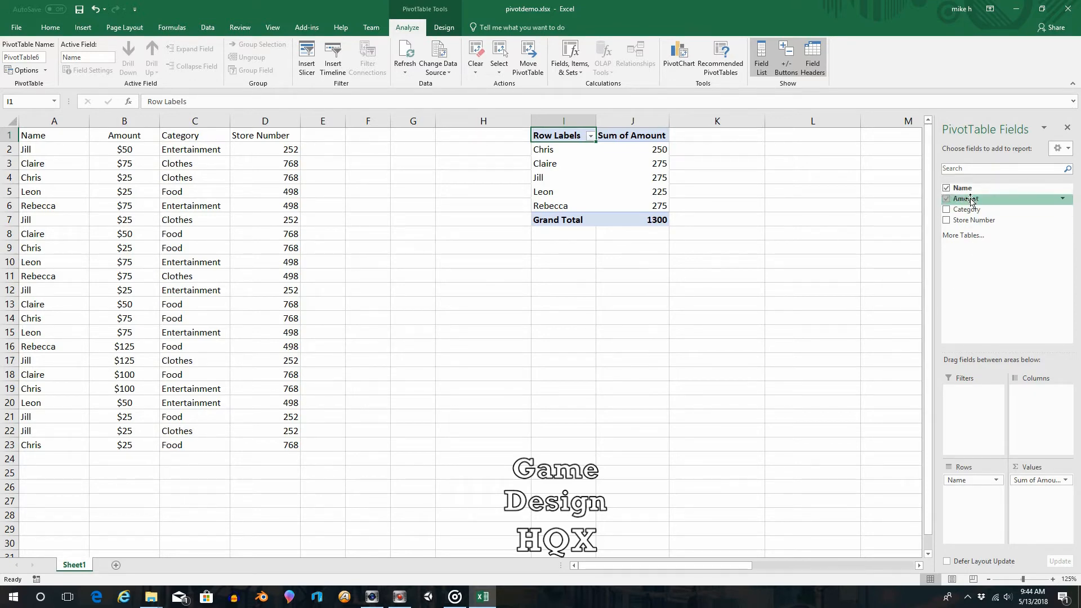
pyautogui.moveTo(969, 192); pyautogui.dragTo(1041, 517)
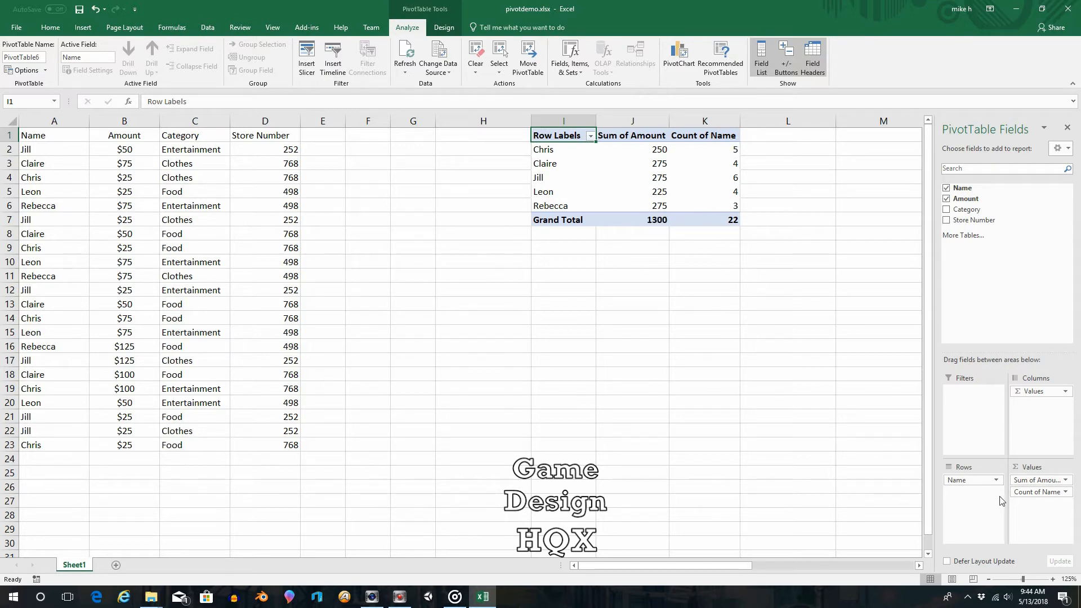
pyautogui.moveTo(1026, 494)
pyautogui.mouseDown()
pyautogui.moveTo(1017, 482)
pyautogui.moveTo(1038, 479)
pyautogui.moveTo(1000, 481)
pyautogui.moveTo(1025, 479)
pyautogui.mouseUp()
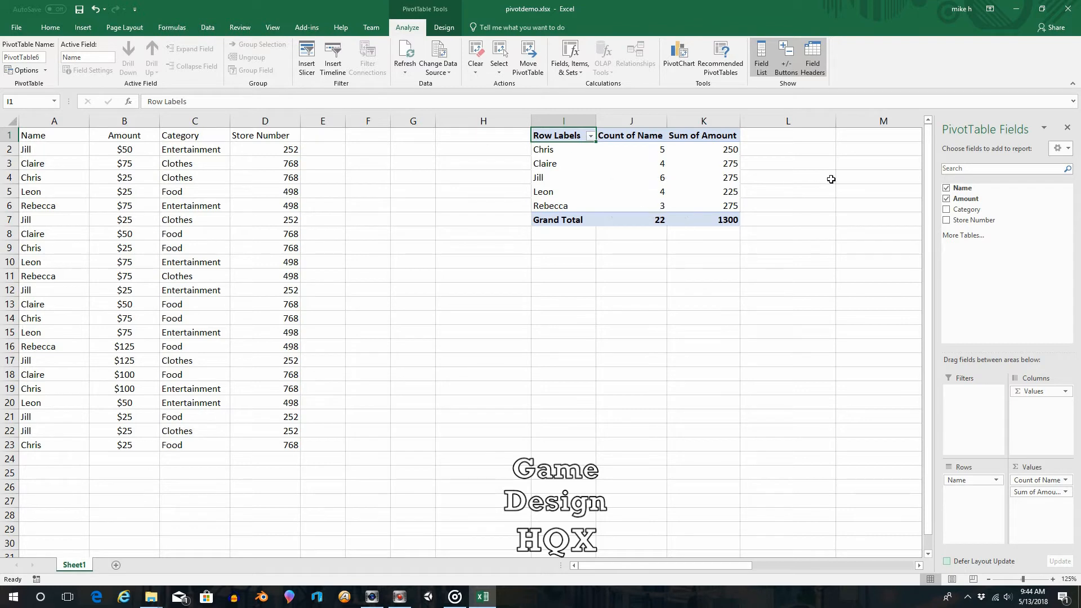
# Add Amount to the PivotTable values a second time and summarize this field by Average.
pyautogui.moveTo(638, 194)
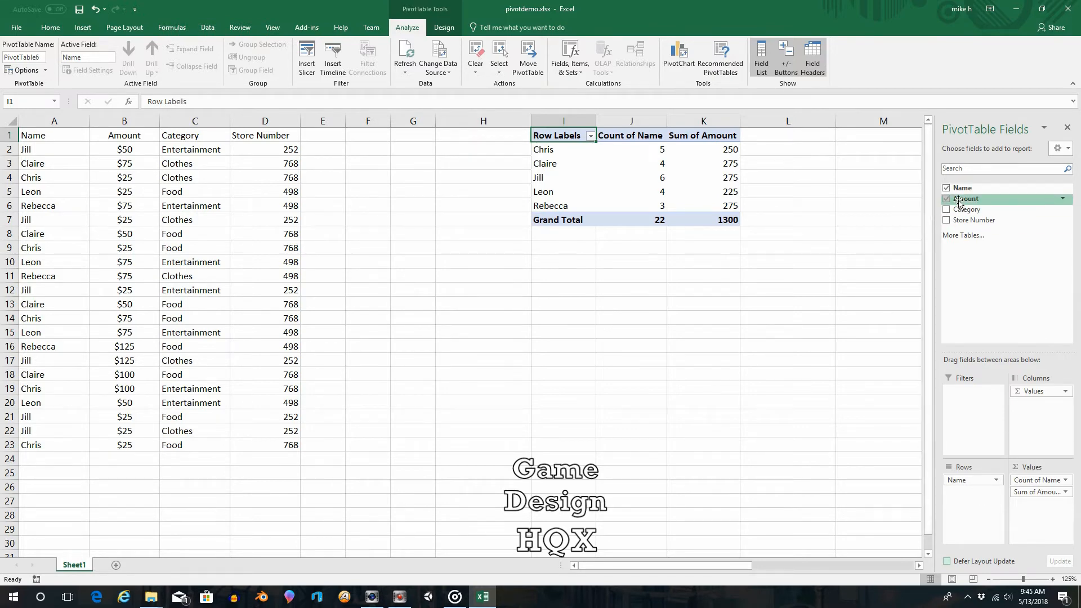
pyautogui.moveTo(964, 198); pyautogui.dragTo(1041, 513)
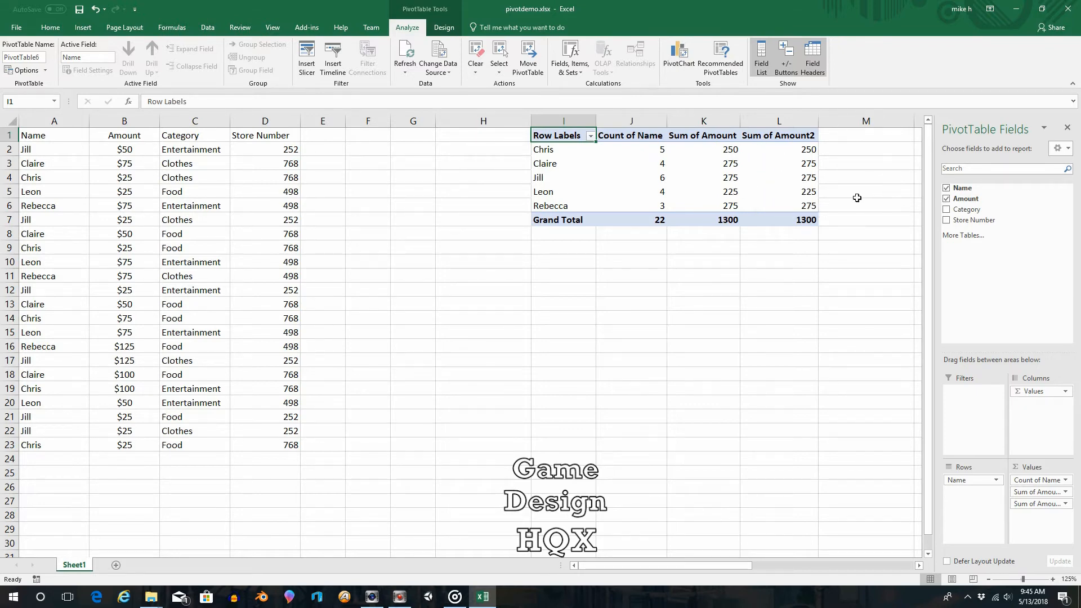
pyautogui.click(1065, 505)
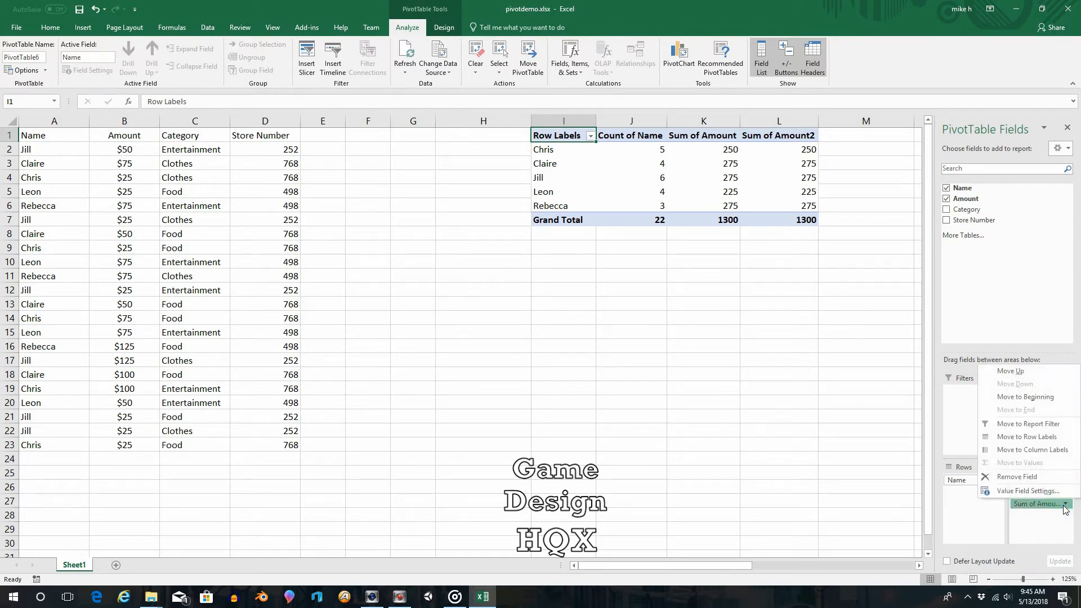
pyautogui.click(1019, 494)
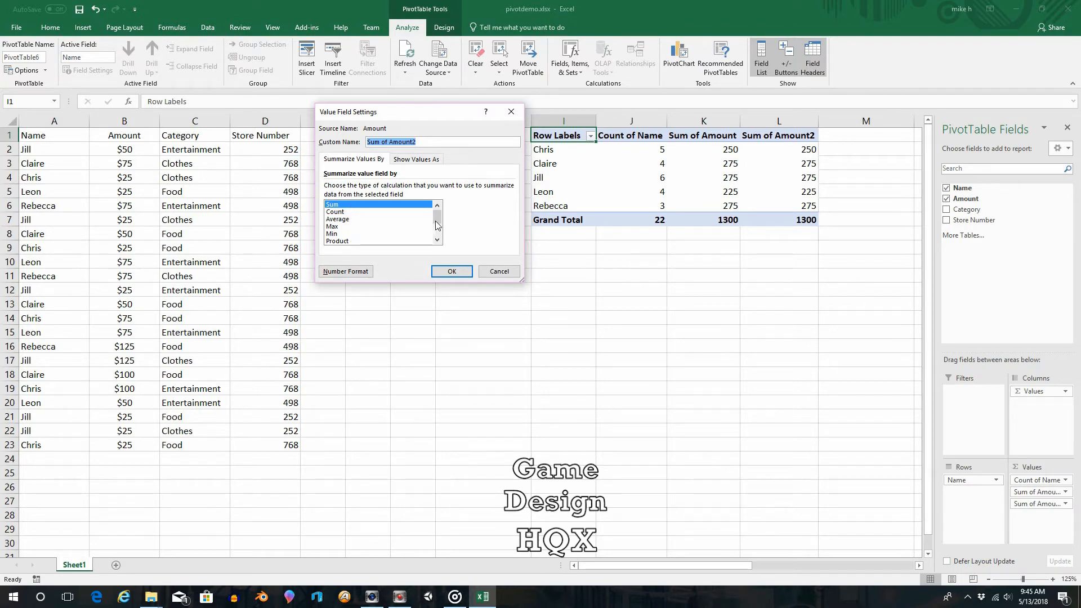
pyautogui.moveTo(440, 218)
pyautogui.mouseDown()
pyautogui.moveTo(441, 244)
pyautogui.moveTo(445, 208)
pyautogui.mouseUp()
pyautogui.click(344, 220)
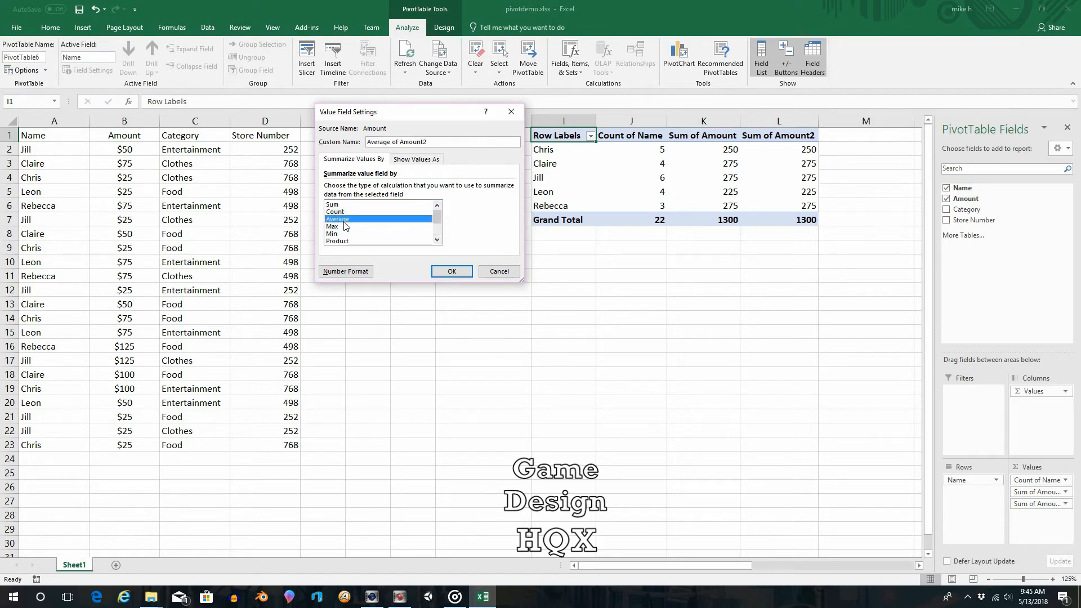
pyautogui.click(451, 272)
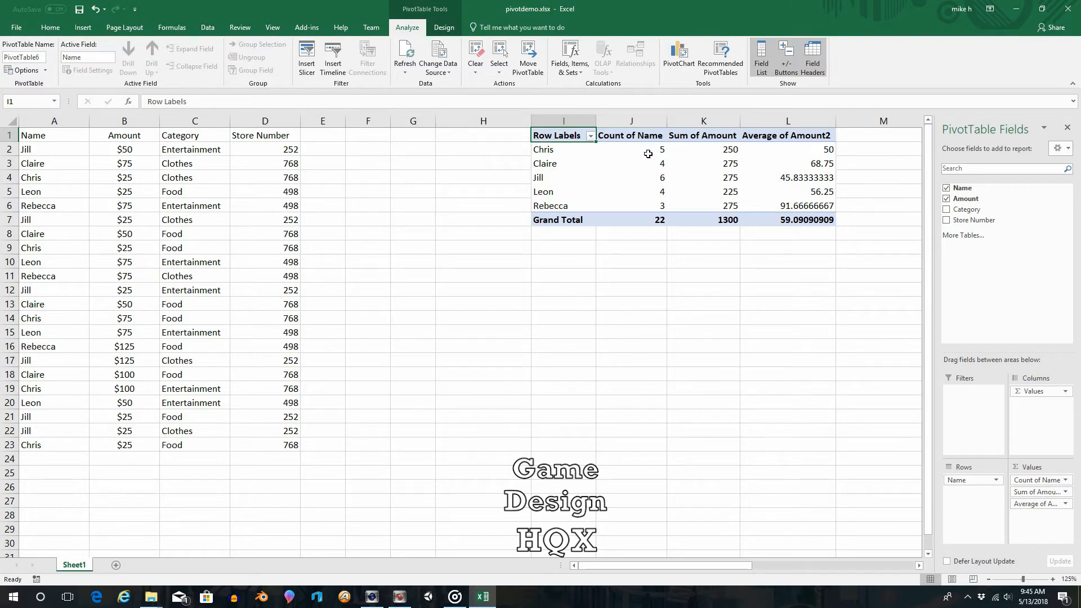
# Try the Currency format with two decimal places and the $ symbol on the averages in L2:L6, and undo it.
pyautogui.moveTo(652, 152)
pyautogui.moveTo(736, 160)
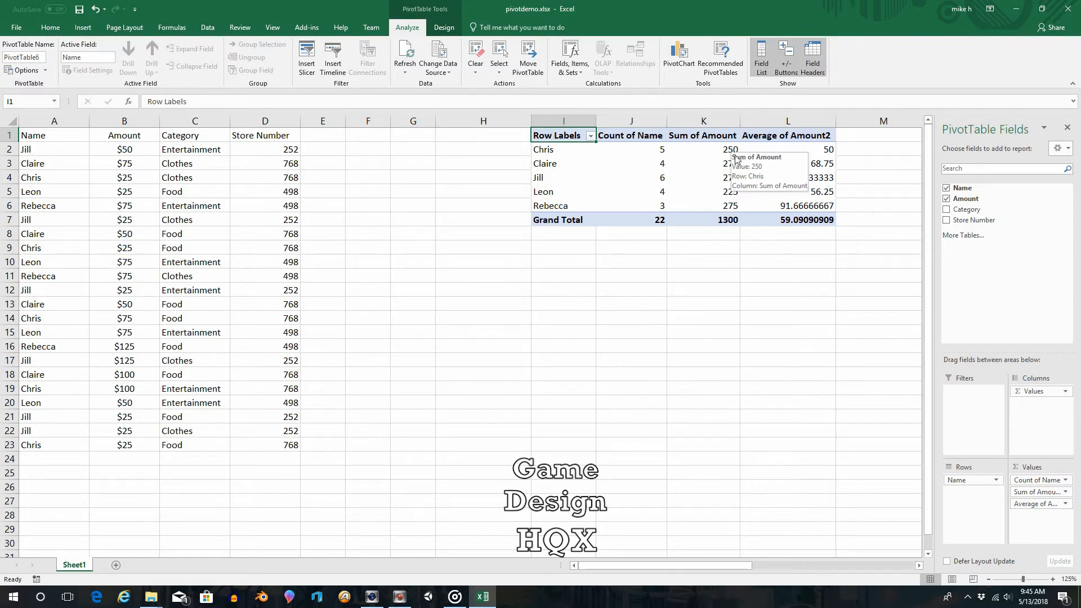
pyautogui.moveTo(832, 153)
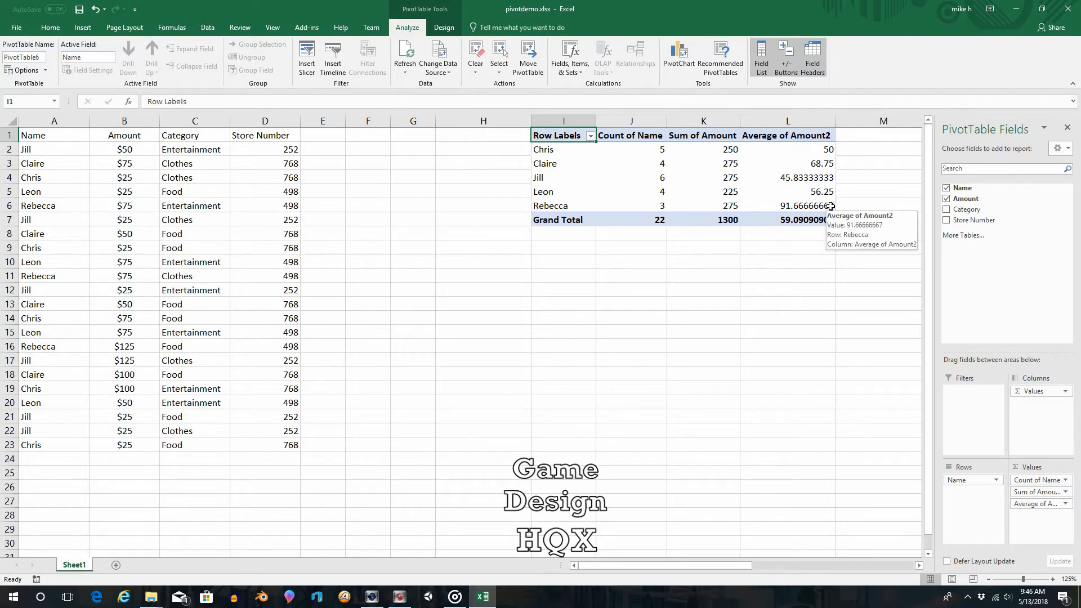
pyautogui.moveTo(806, 165)
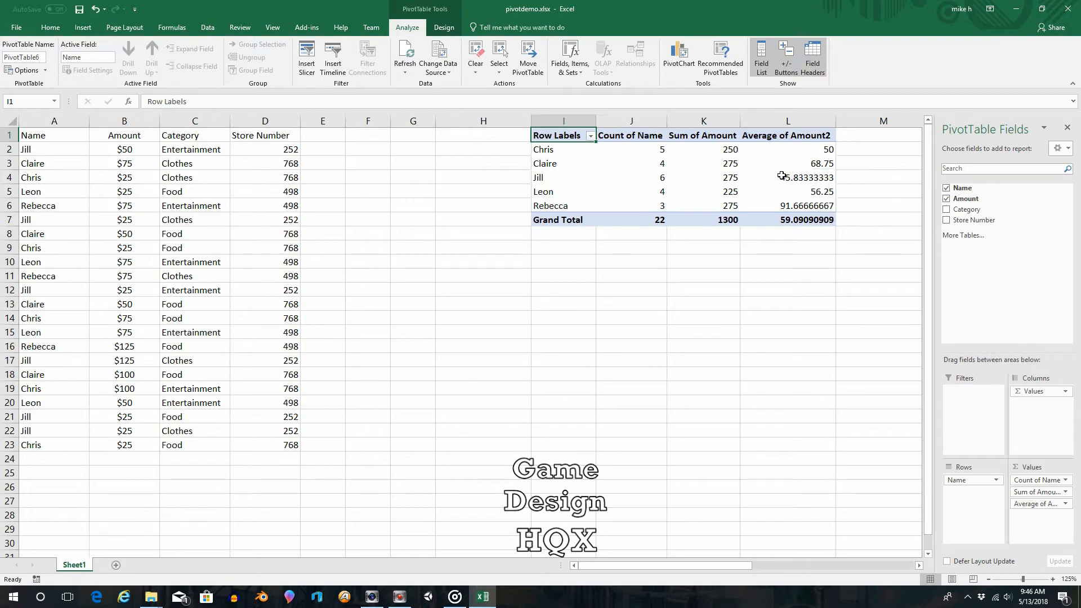
pyautogui.moveTo(761, 149); pyautogui.dragTo(771, 202)
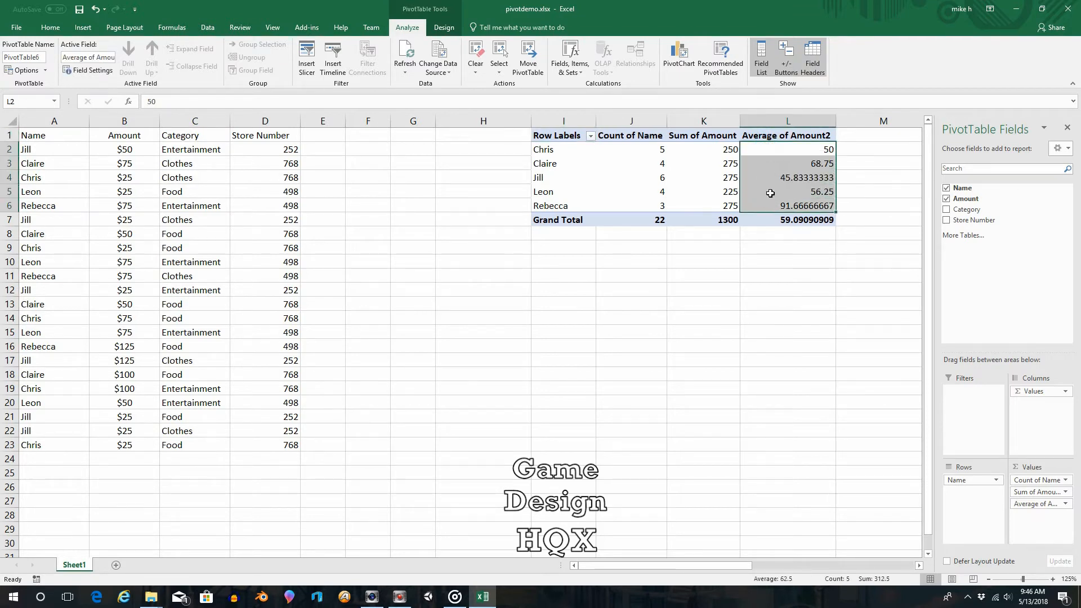
pyautogui.rightClick(766, 151)
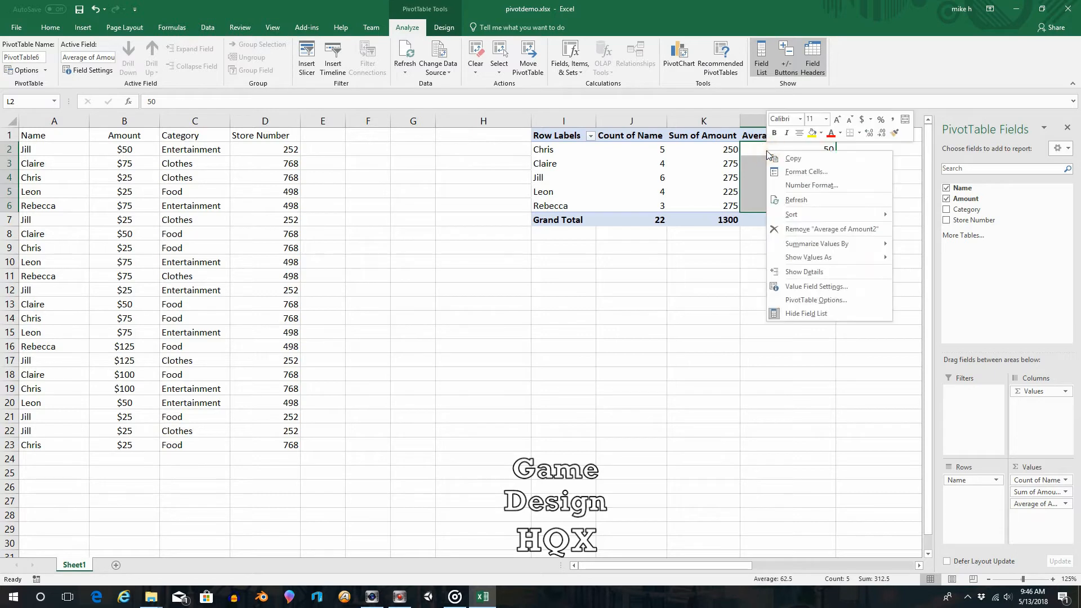
pyautogui.click(804, 172)
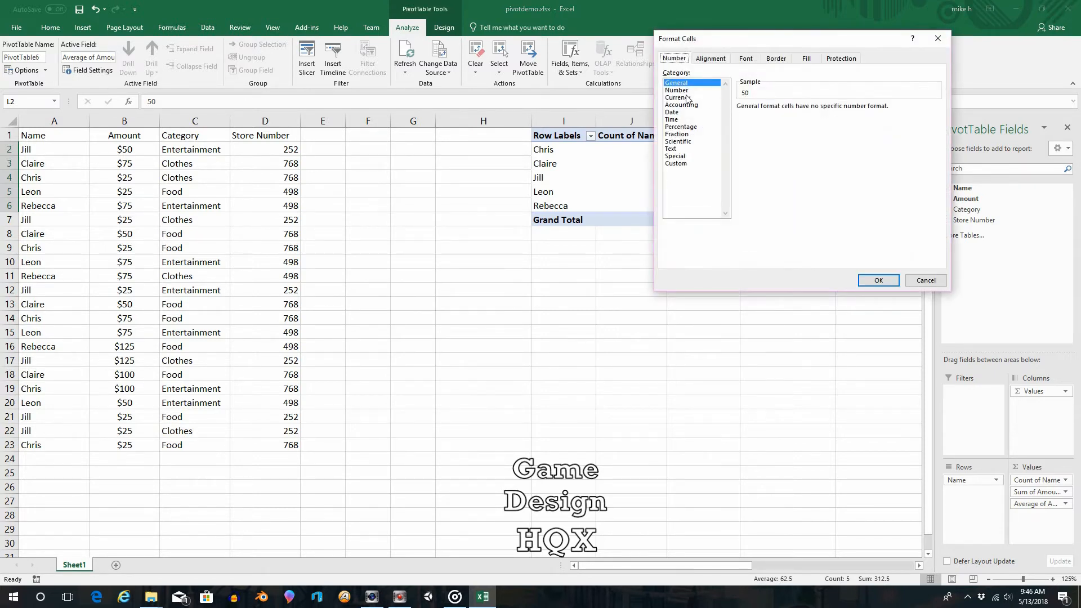
pyautogui.click(681, 98)
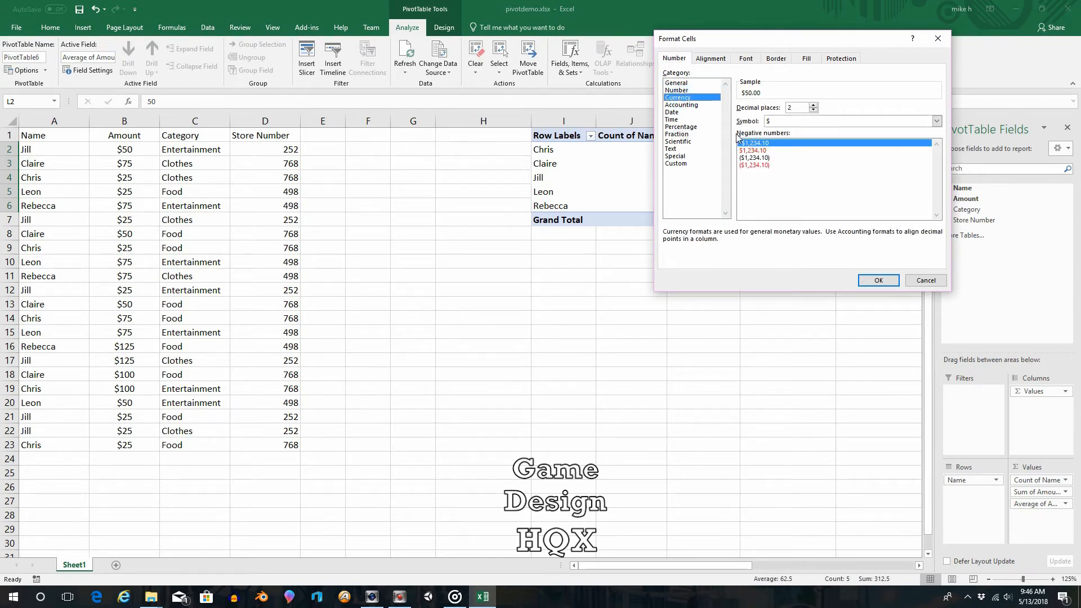
pyautogui.click(868, 281)
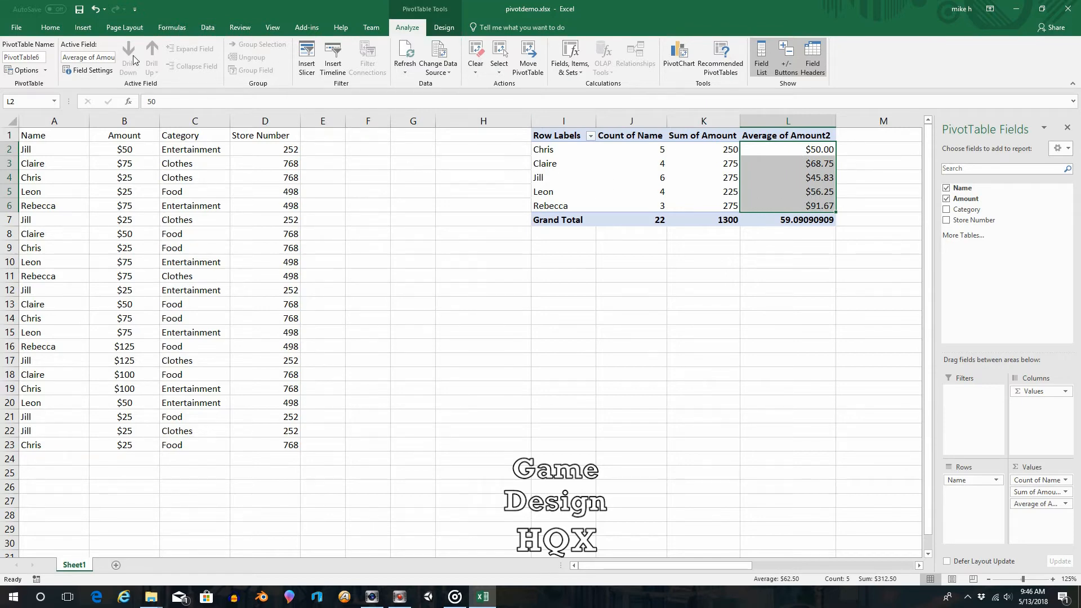
pyautogui.click(96, 10)
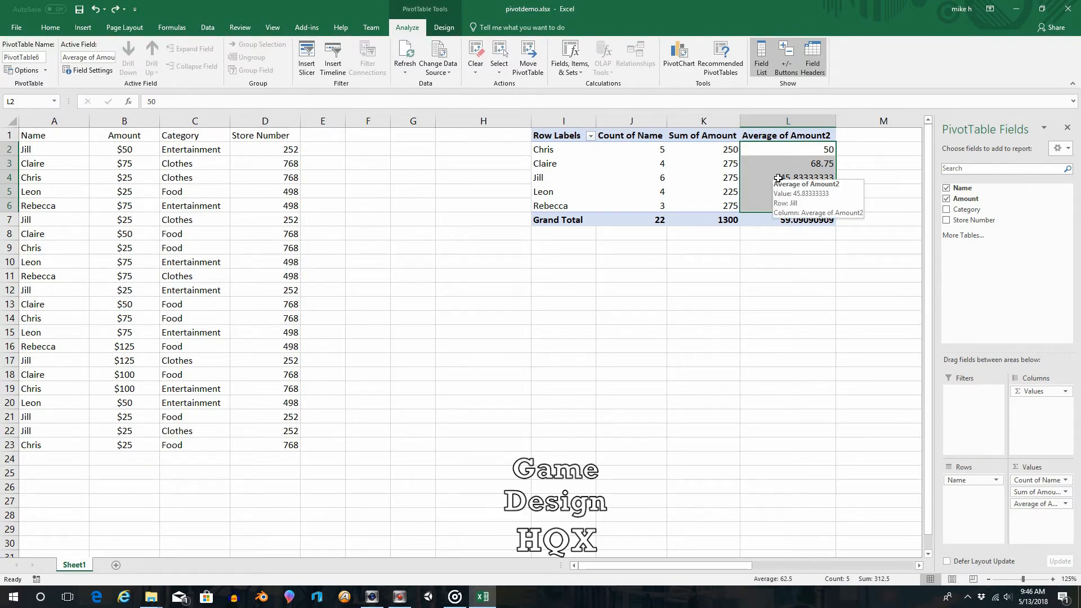
# Hide and redisplay the PivotTable field list by switching the selection between the PivotTable and empty cells outside it.
pyautogui.click(884, 140)
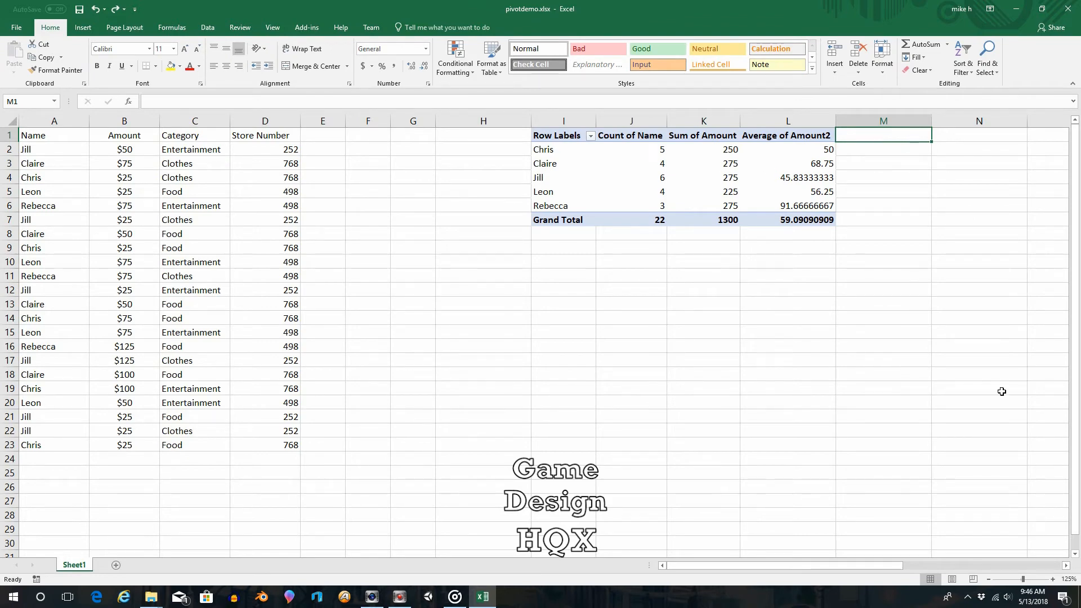
pyautogui.click(564, 135)
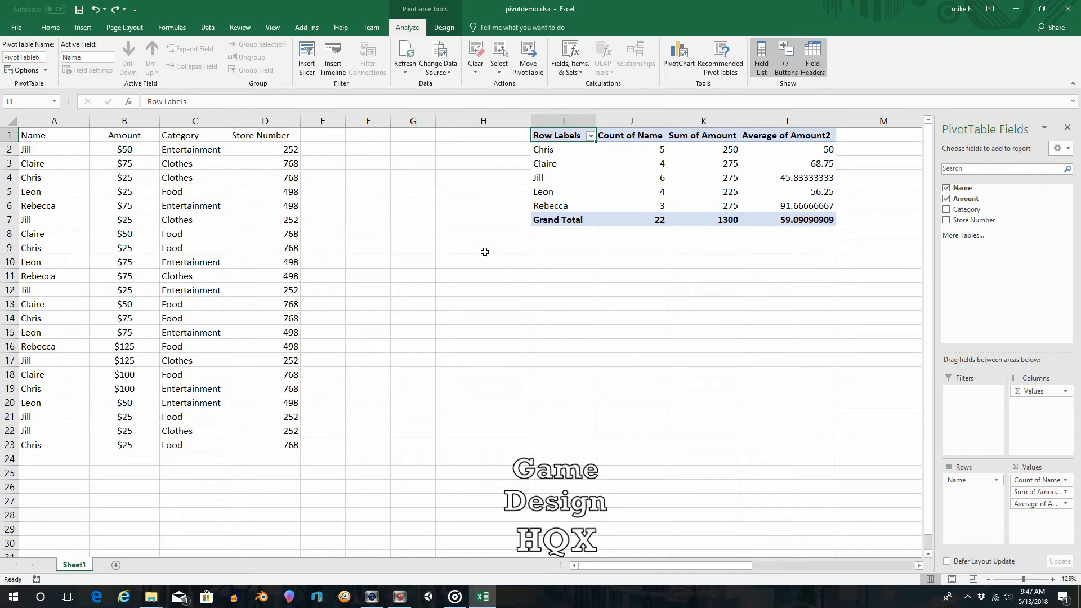
pyautogui.click(325, 136)
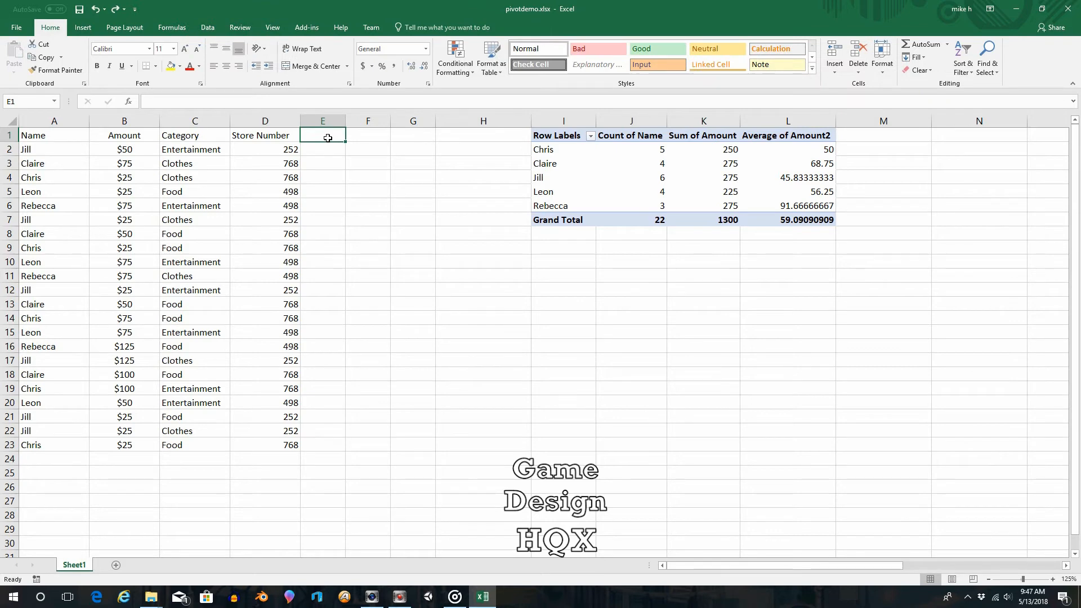
# Add a Refund column header in E1 and enter Y, N and Y in cells E2 to E4.
pyautogui.write('Refund')
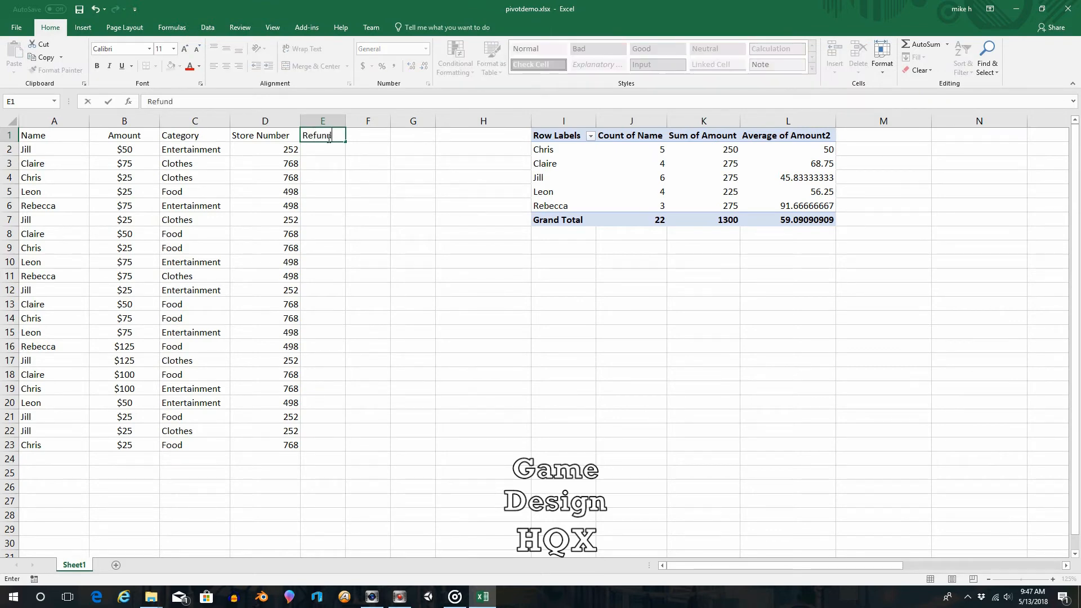
pyautogui.press('Return')
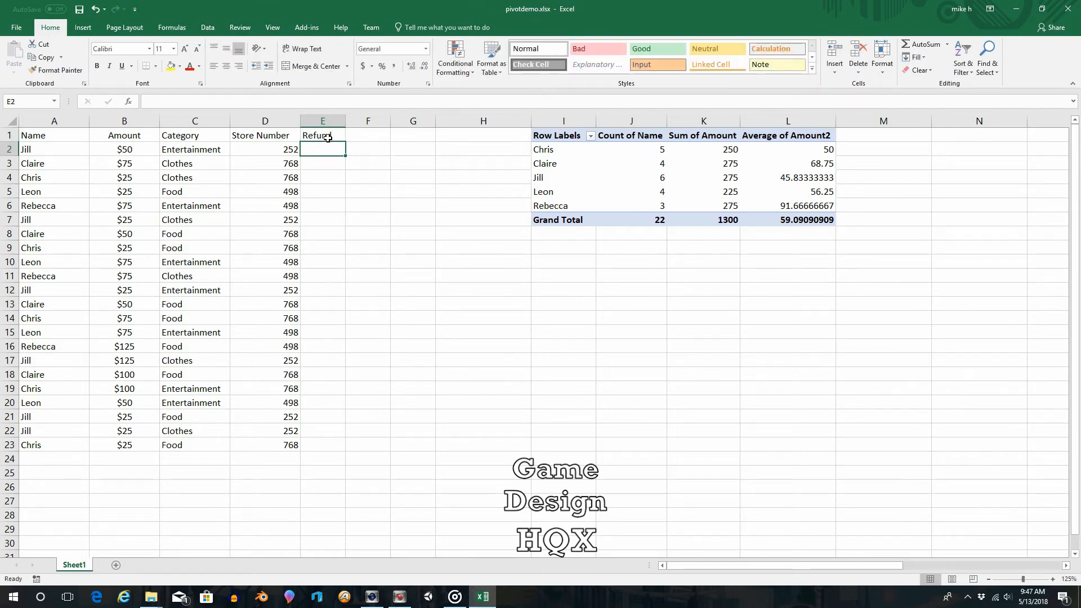
pyautogui.write('Y')
pyautogui.press('Return')
pyautogui.write('N')
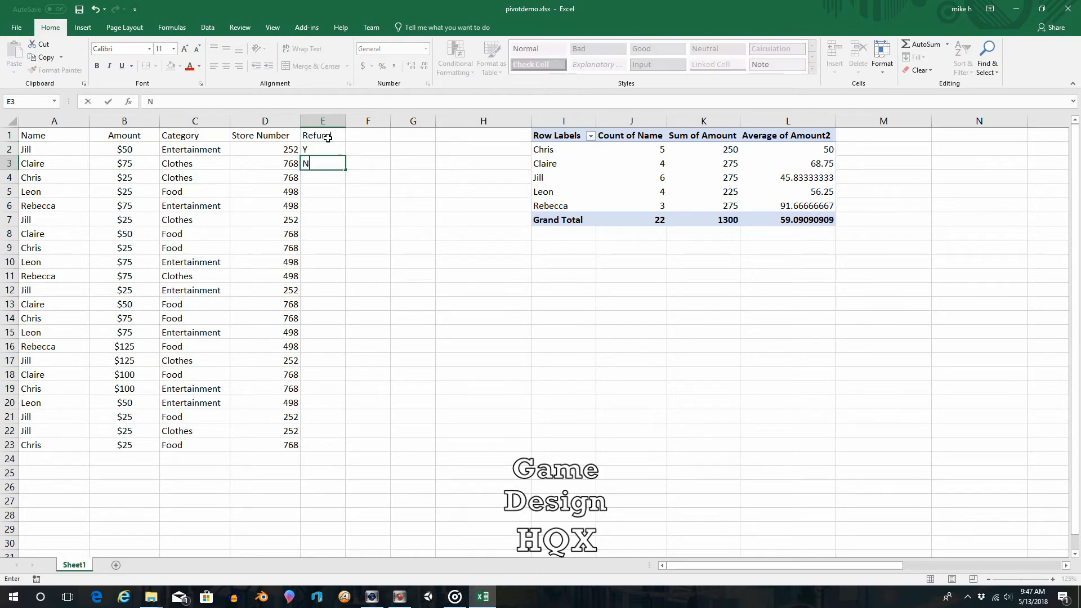
pyautogui.press('Return')
pyautogui.write('y')
pyautogui.press('Return')
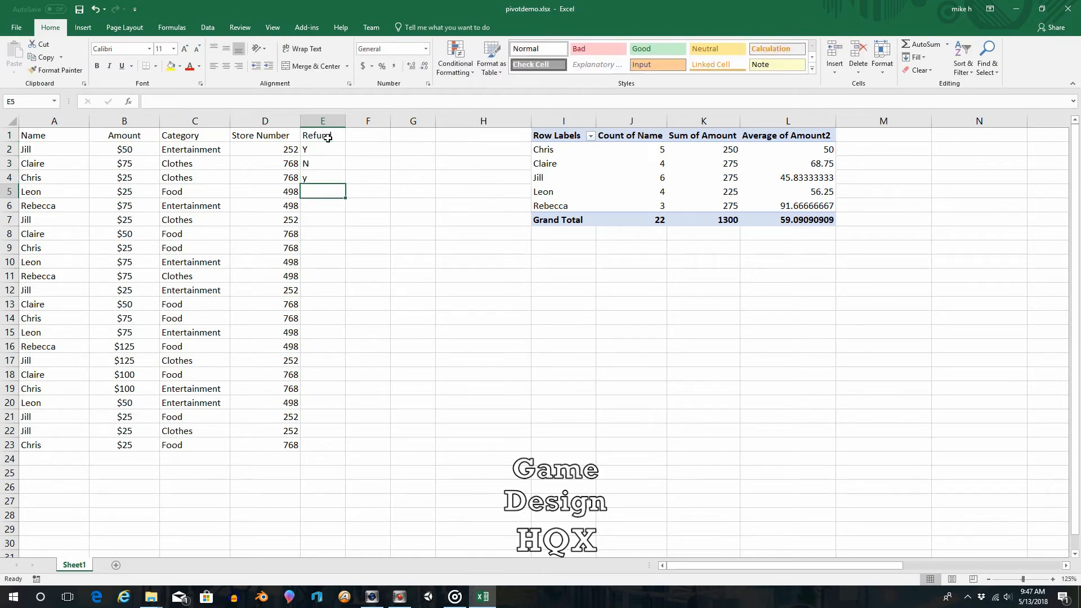
pyautogui.press('Up')
pyautogui.write('Y')
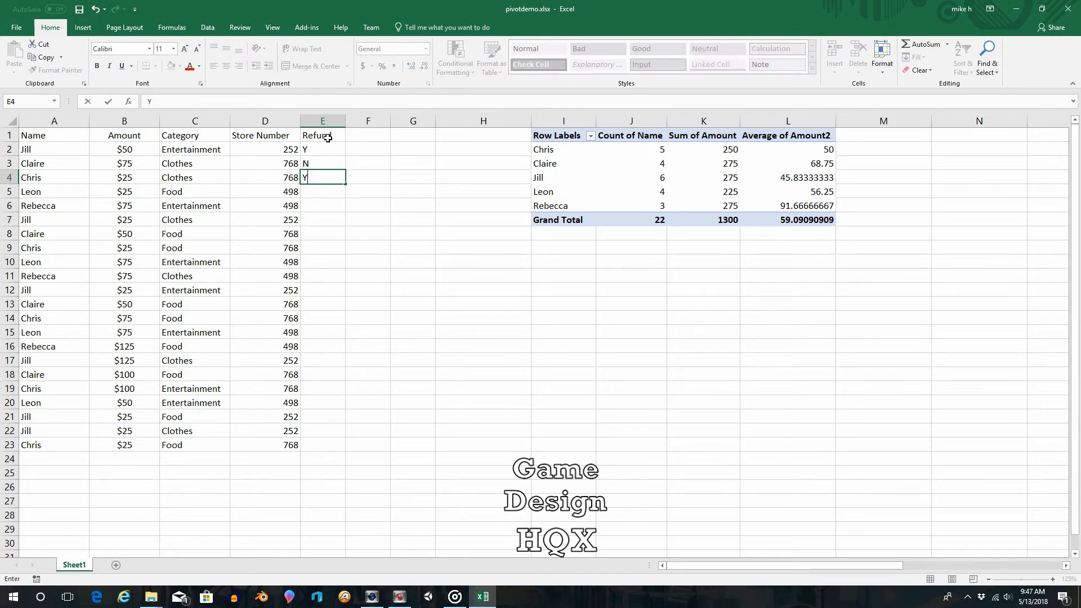
pyautogui.press('Return')
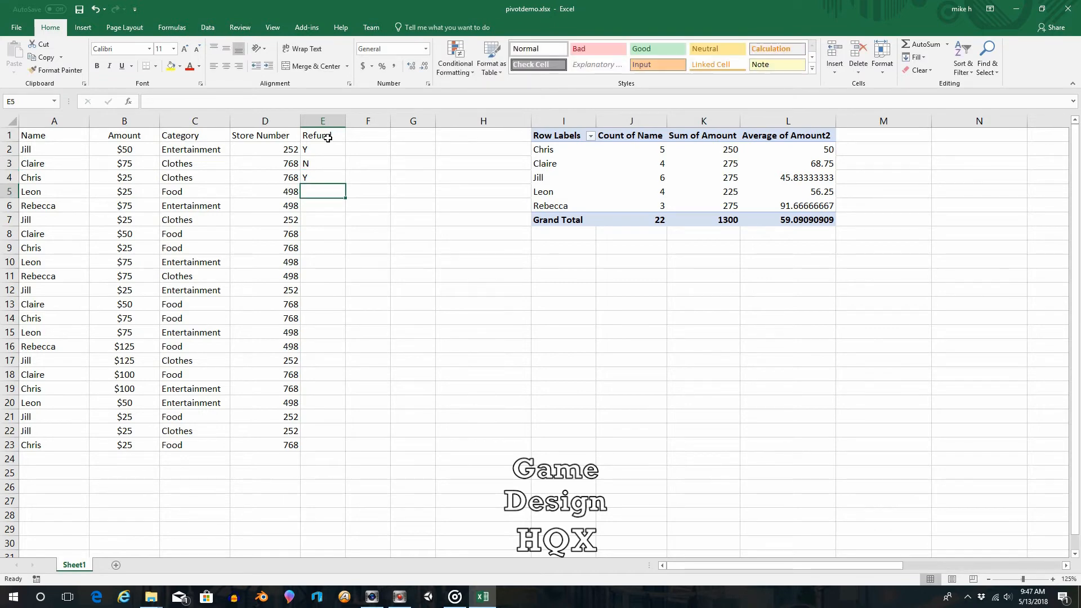
# Enter N in the Refund column for rows 5 to 9.
pyautogui.write('N')
pyautogui.press('Return')
pyautogui.write('N')
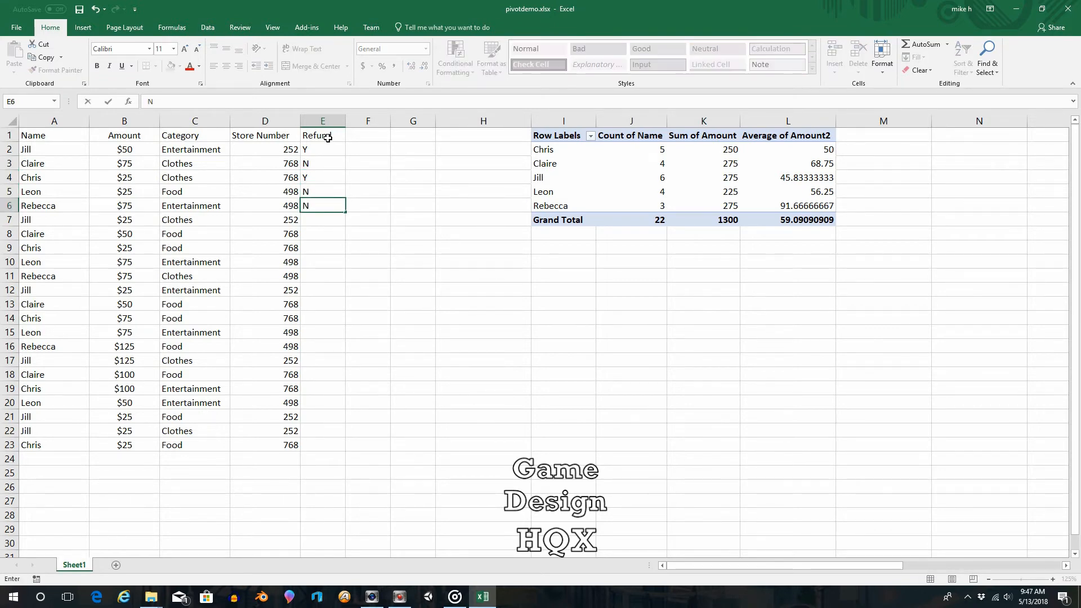
pyautogui.press('Return')
pyautogui.write('MN')
pyautogui.press('BackSpace')
pyautogui.press('BackSpace')
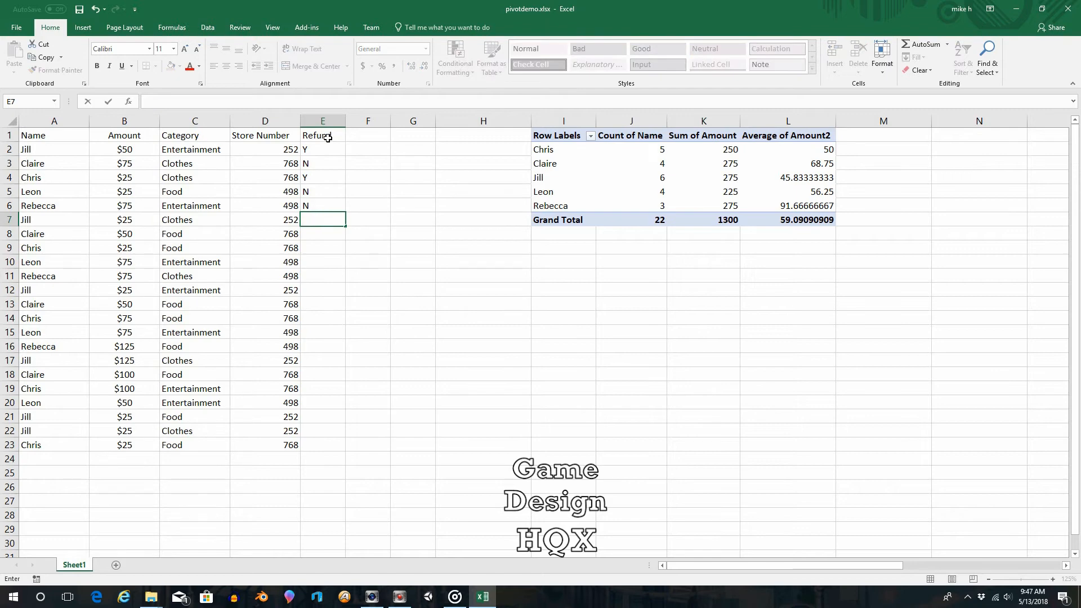
pyautogui.write('N')
pyautogui.press('Return')
pyautogui.write('N')
pyautogui.press('Return')
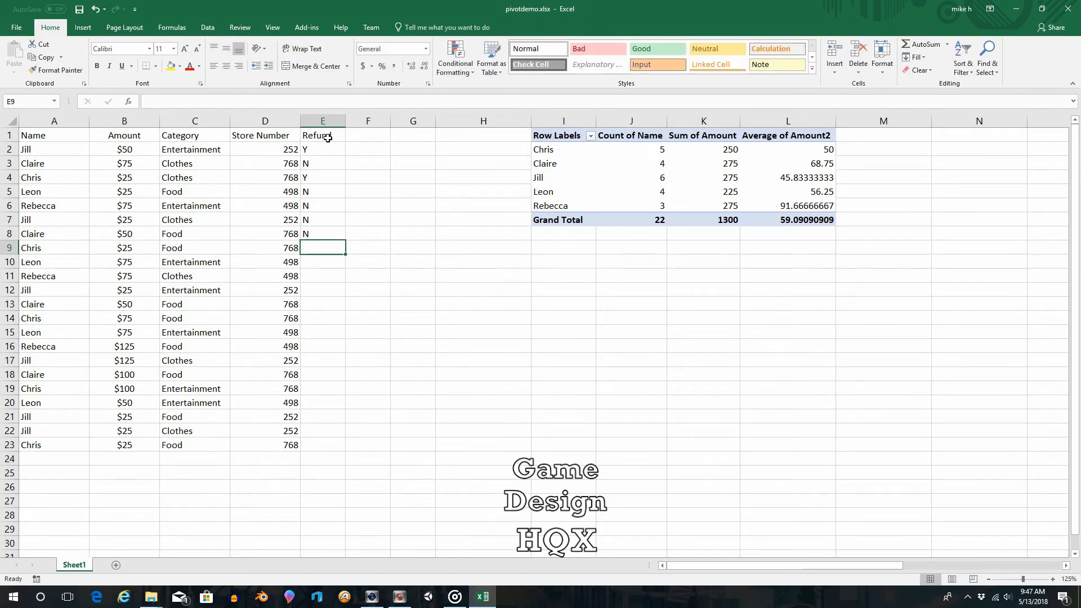
pyautogui.write('N')
pyautogui.press('Return')
# Enter Y in the Refund column for rows 10 to 13.
pyautogui.write('Y')
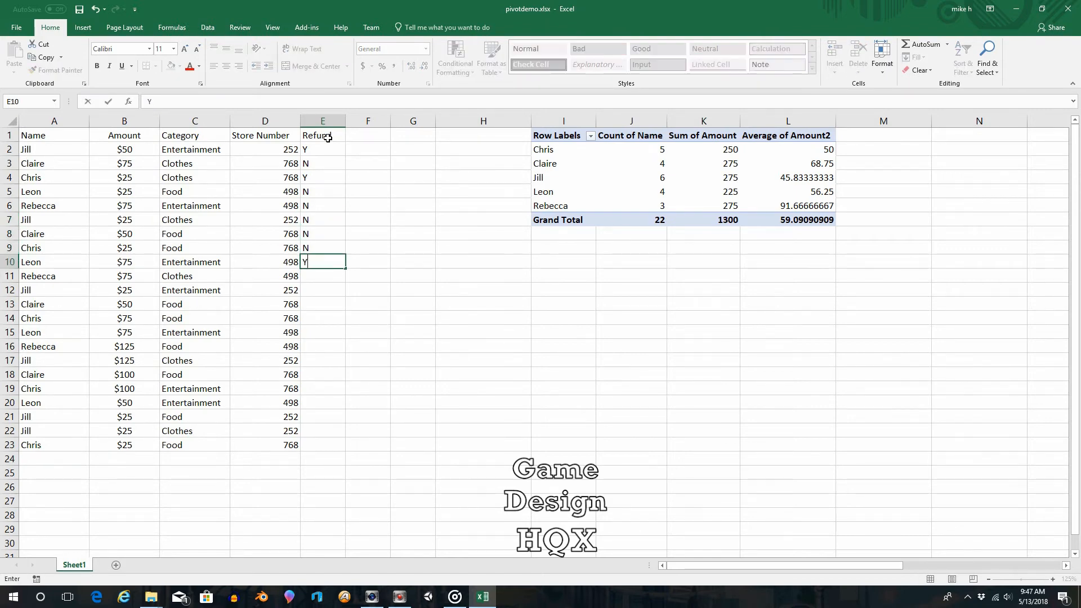
pyautogui.press('Return')
pyautogui.write('Y')
pyautogui.press('Return')
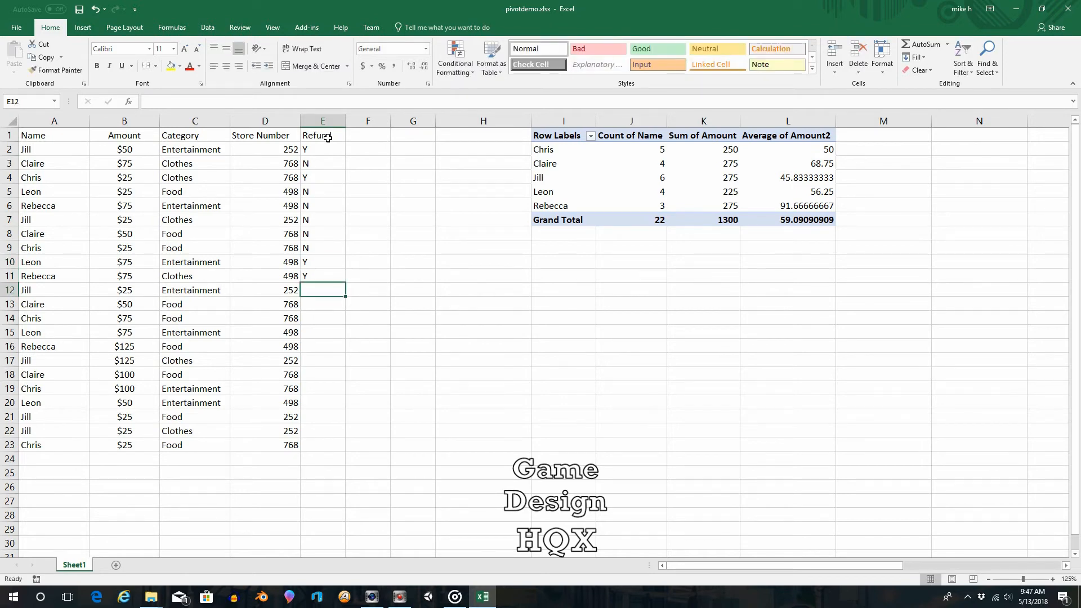
pyautogui.write('Y')
pyautogui.press('Return')
pyautogui.write('Y')
pyautogui.press('Return')
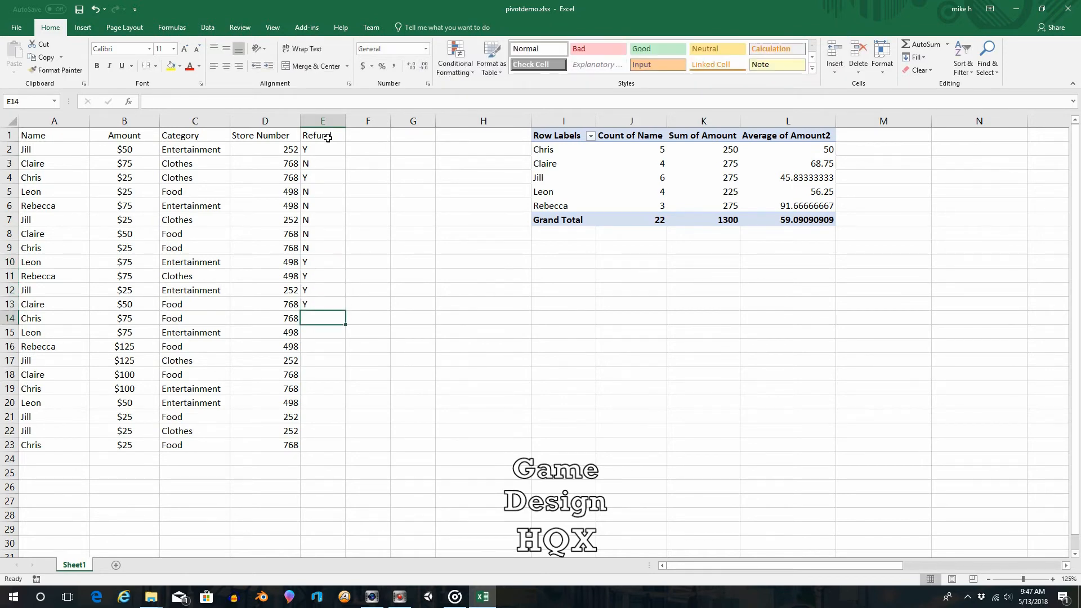
# Complete the Refund column with N in rows 14 to 22 and Y in row 23.
pyautogui.write('N')
pyautogui.press('Return')
pyautogui.write('N')
pyautogui.press('Return')
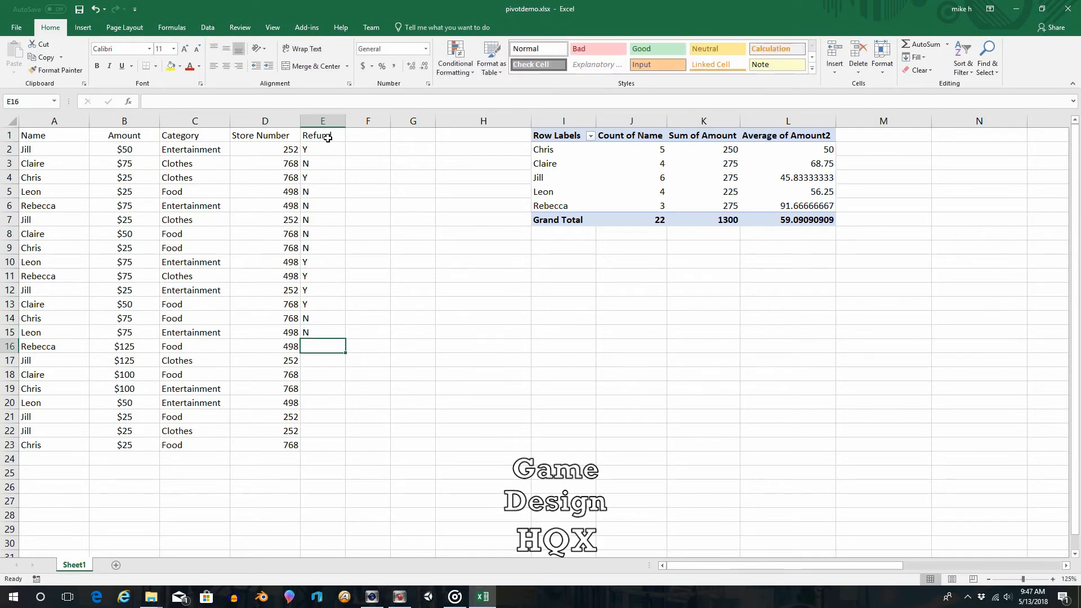
pyautogui.write('N')
pyautogui.press('Return')
pyautogui.write('N')
pyautogui.press('Return')
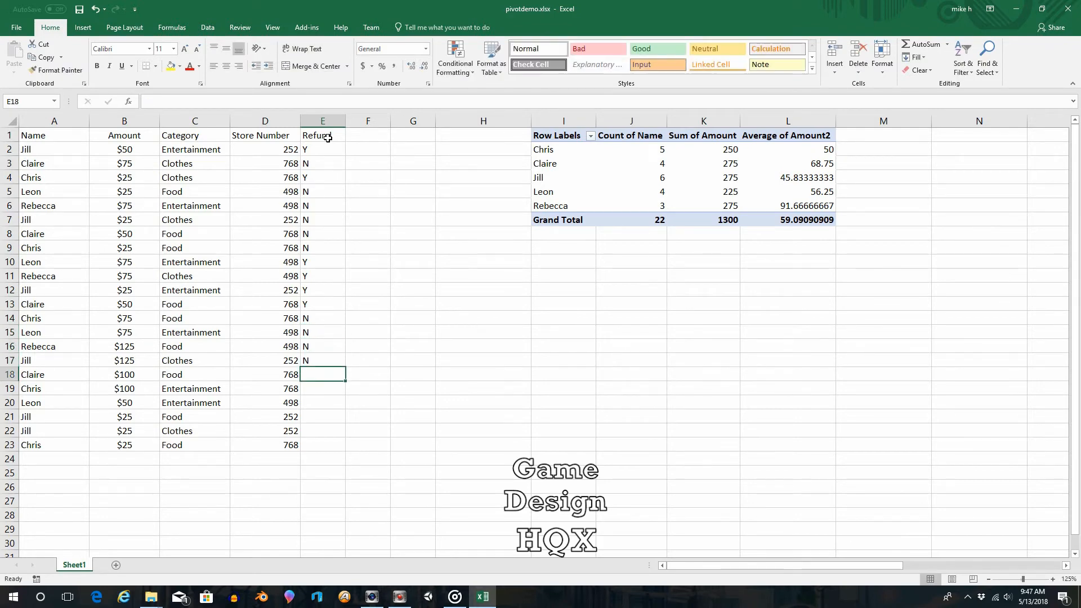
pyautogui.write('N')
pyautogui.press('Return')
pyautogui.write('N')
pyautogui.press('Return')
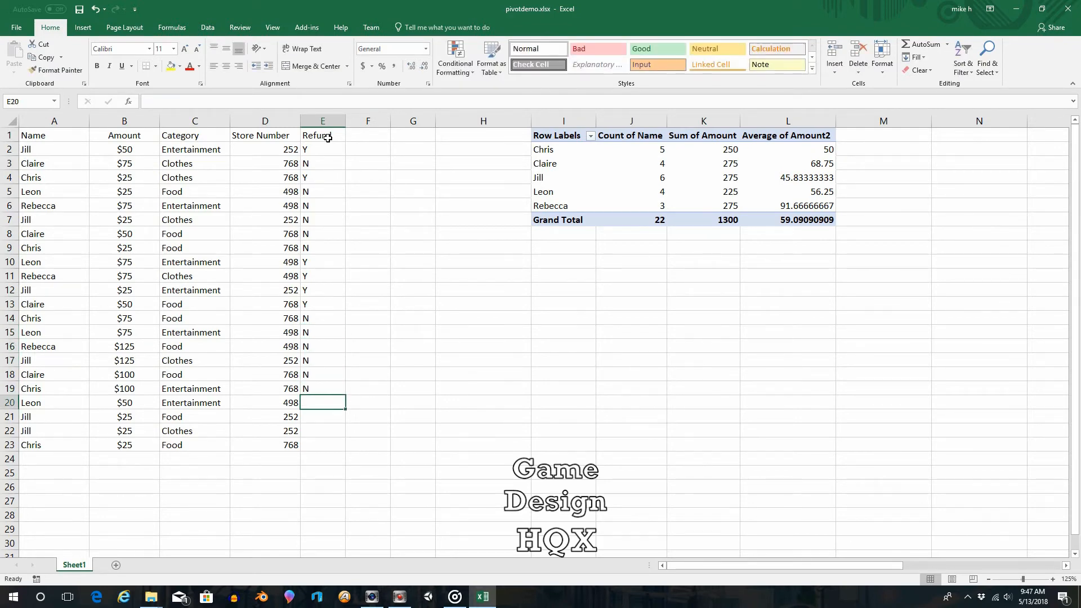
pyautogui.write('N')
pyautogui.press('BackSpace')
pyautogui.write('N')
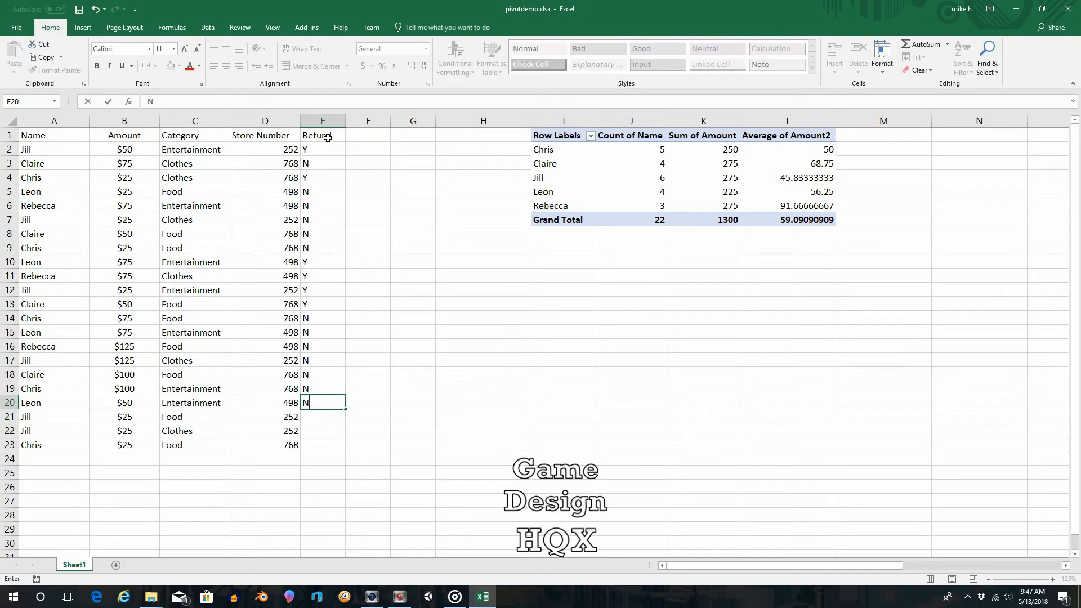
pyautogui.press('Return')
pyautogui.write('N')
pyautogui.press('Return')
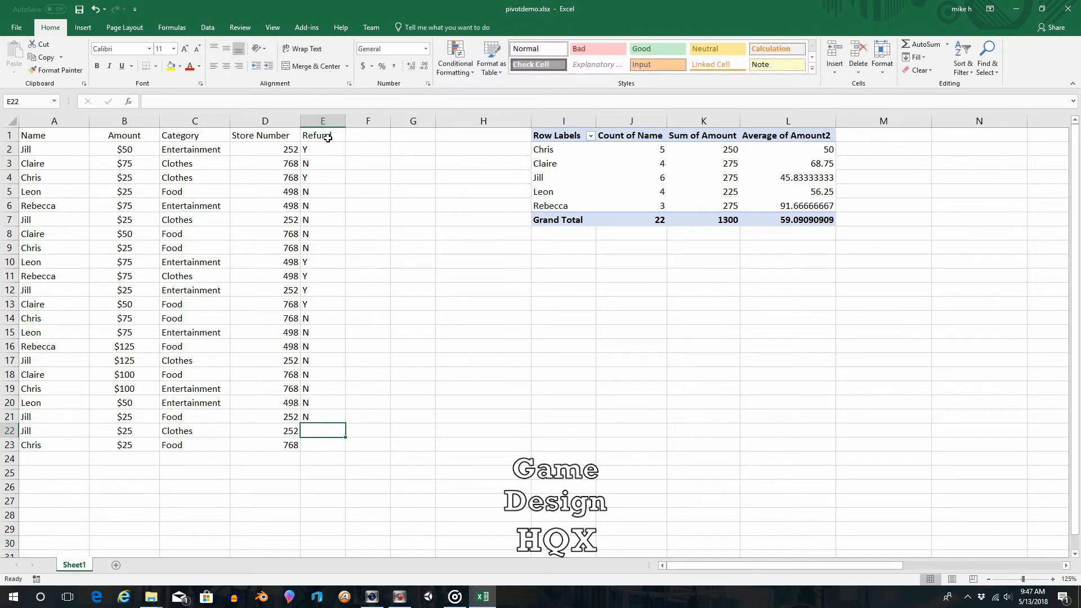
pyautogui.write('N')
pyautogui.press('Return')
pyautogui.write('Y')
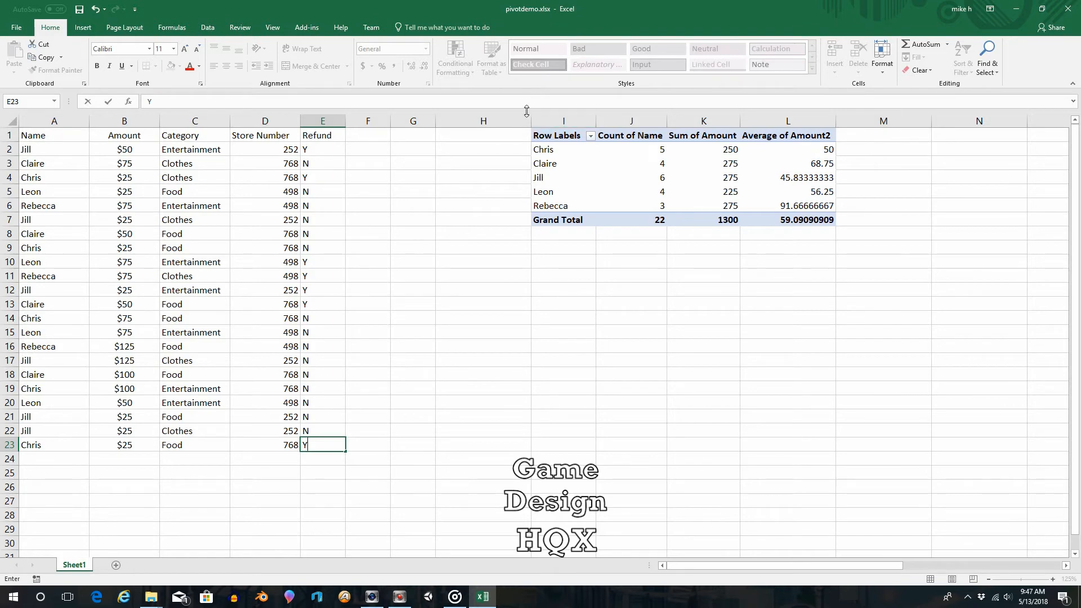
# Delete columns I to L, which hold the existing PivotTable.
pyautogui.click(545, 115)
pyautogui.moveTo(566, 115); pyautogui.dragTo(788, 116)
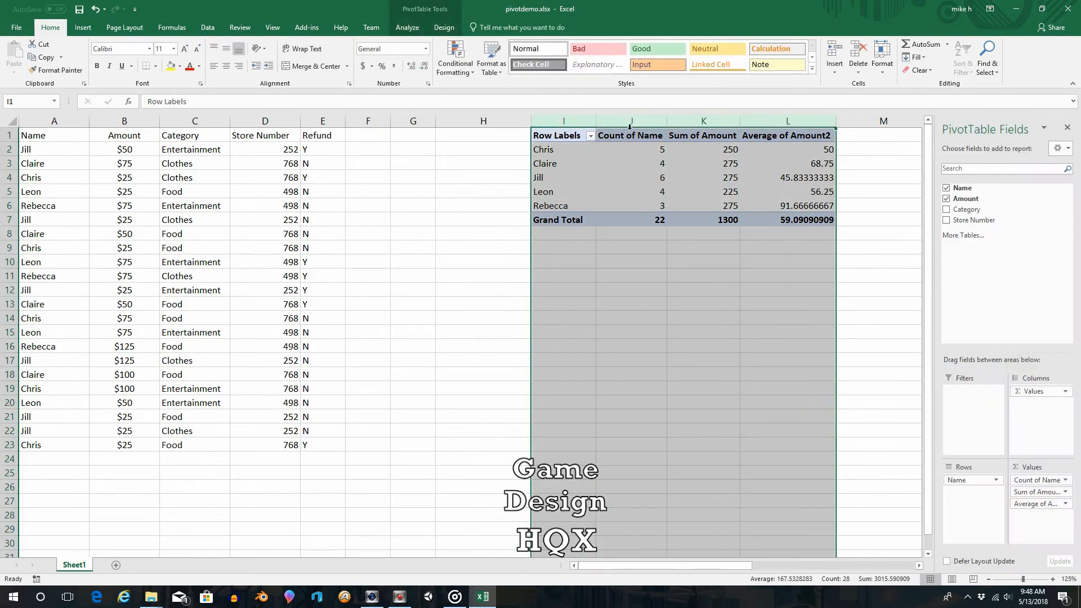
pyautogui.rightClick(558, 124)
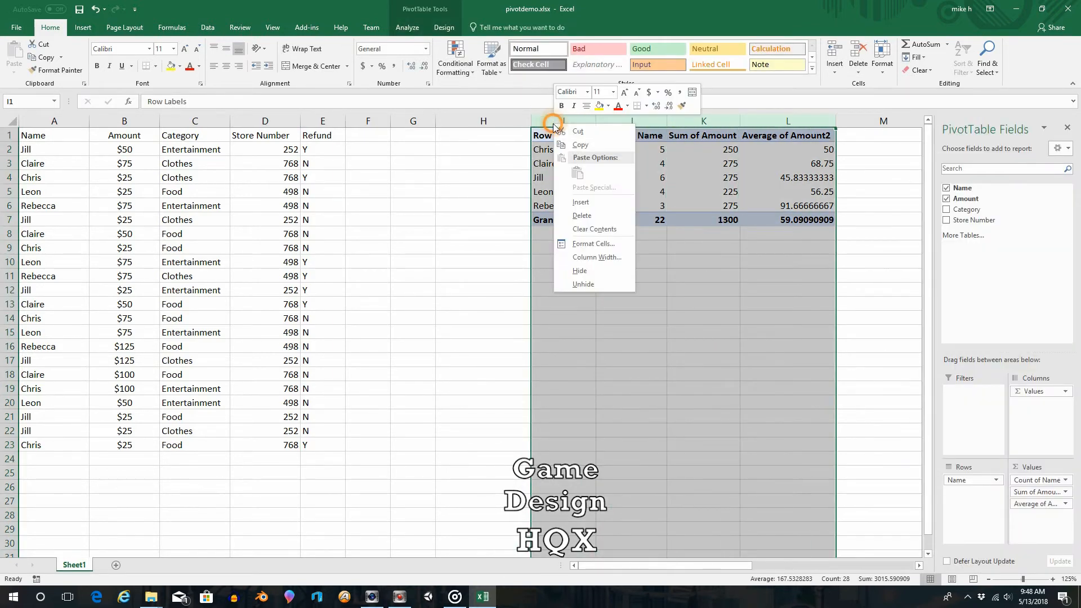
pyautogui.click(603, 219)
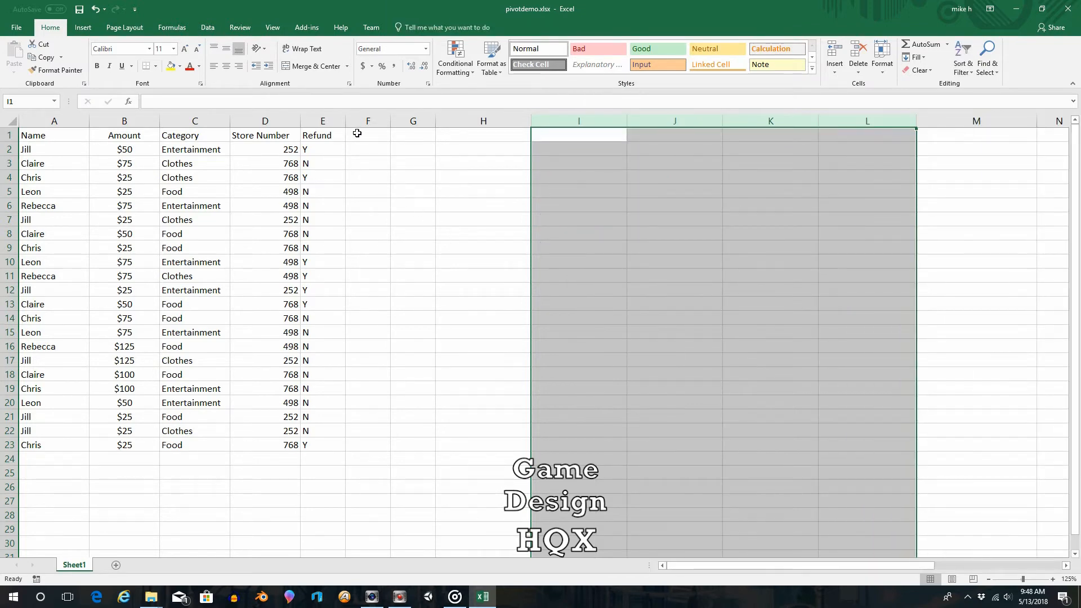
# Create a new PivotTable from Sheet1!$A$1:$E$23, placed on the existing worksheet at cell I1.
pyautogui.click(48, 133)
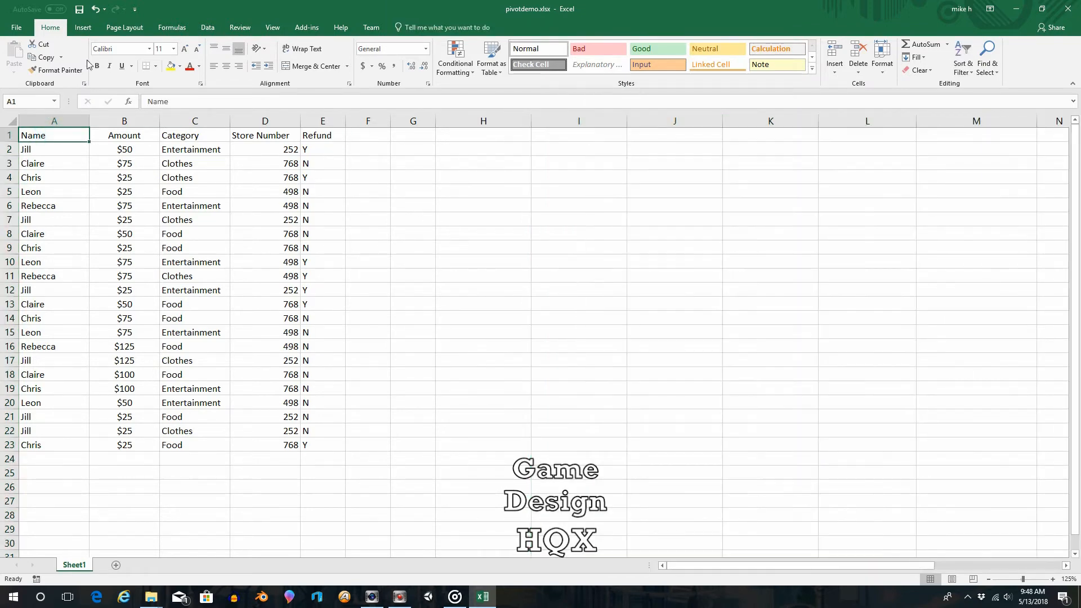
pyautogui.click(83, 27)
pyautogui.click(19, 51)
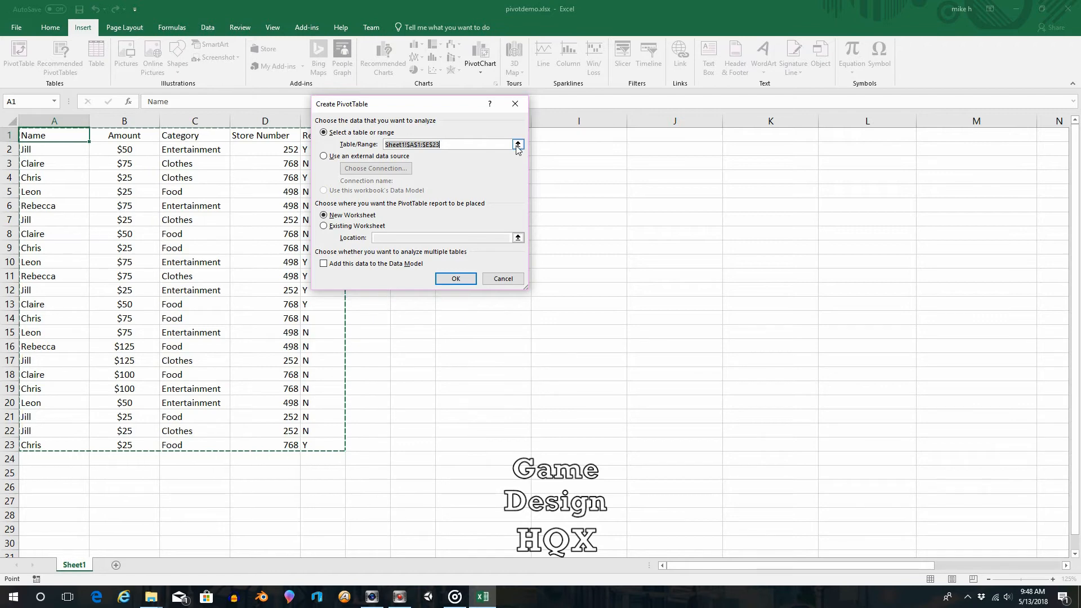
pyautogui.click(324, 226)
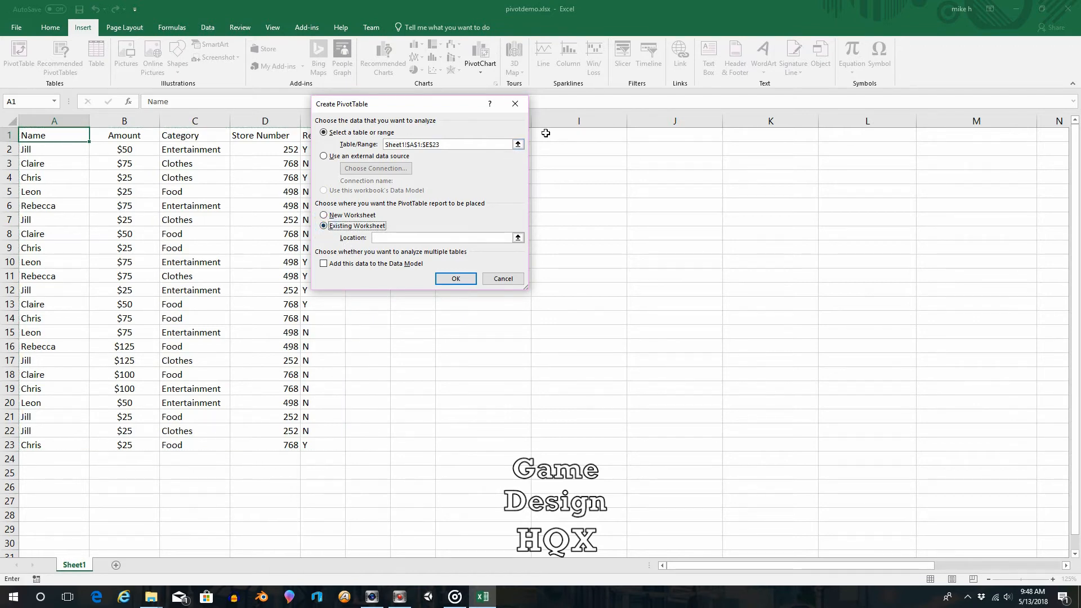
pyautogui.click(518, 237)
pyautogui.click(544, 135)
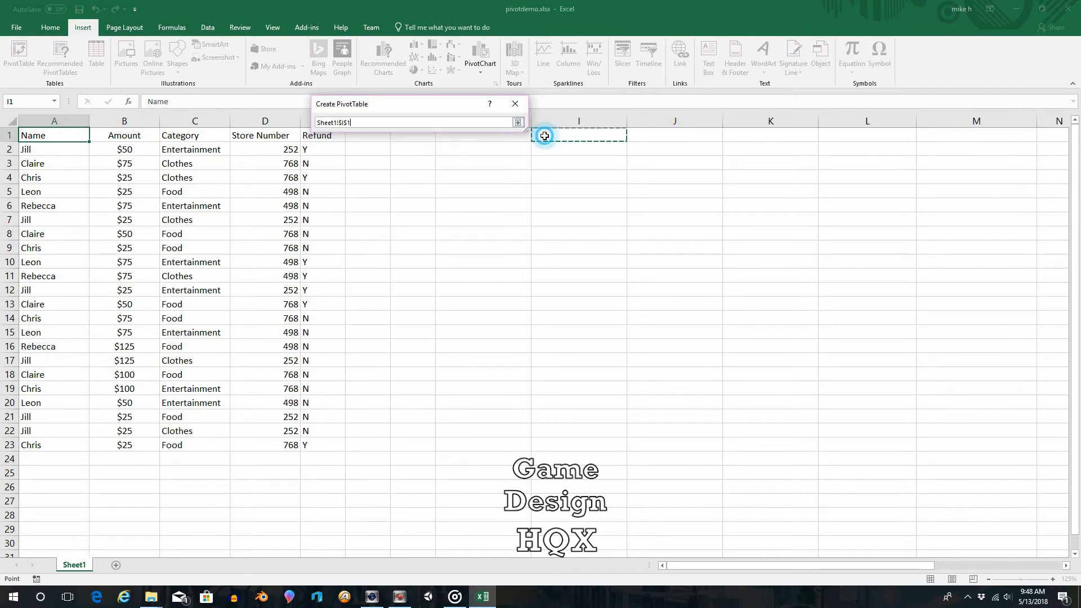
pyautogui.click(518, 123)
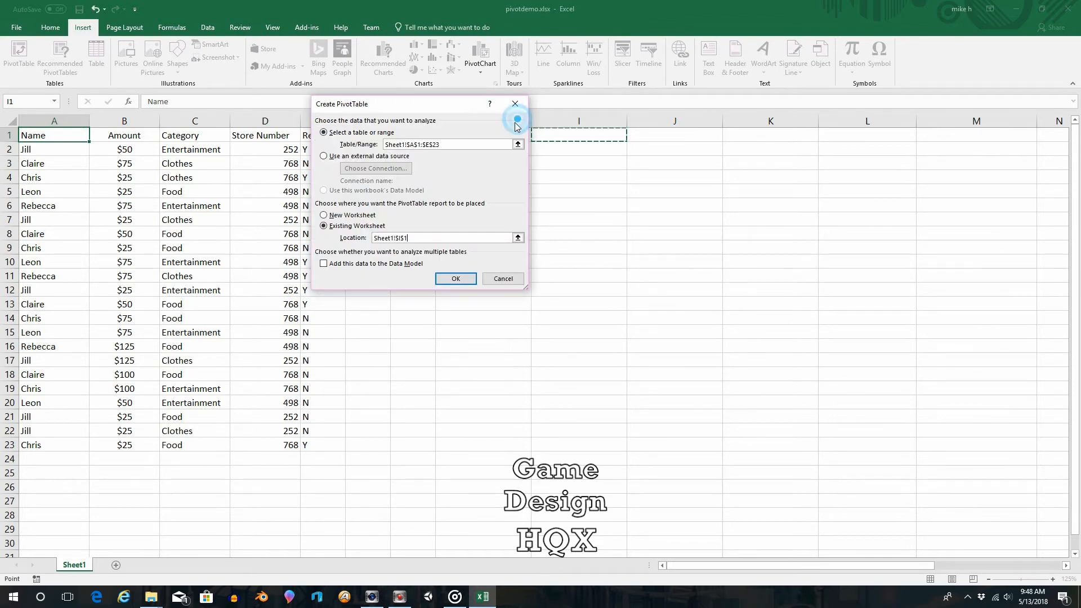
pyautogui.click(454, 279)
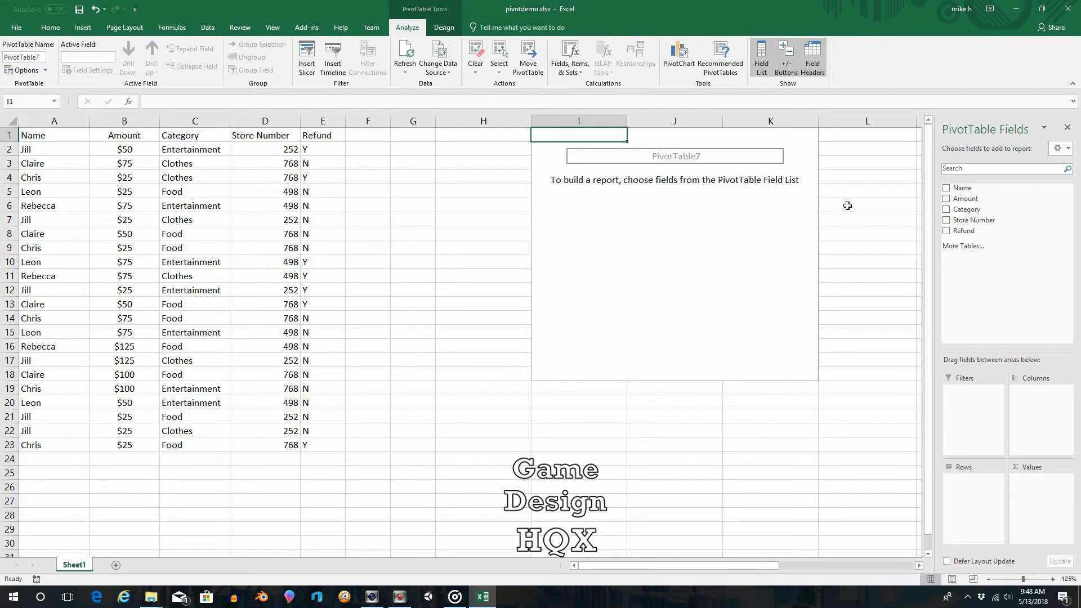
# Lay out the PivotTable with Name as rows, Sum of Amount as values and Refund as columns.
pyautogui.moveTo(962, 188); pyautogui.dragTo(964, 494)
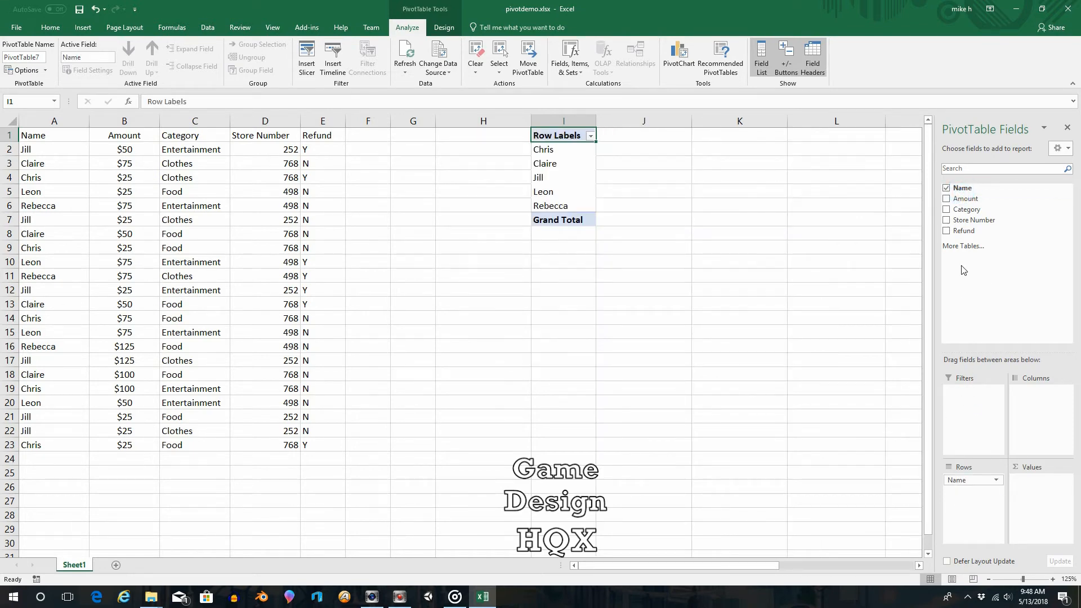
pyautogui.moveTo(964, 197); pyautogui.dragTo(1033, 487)
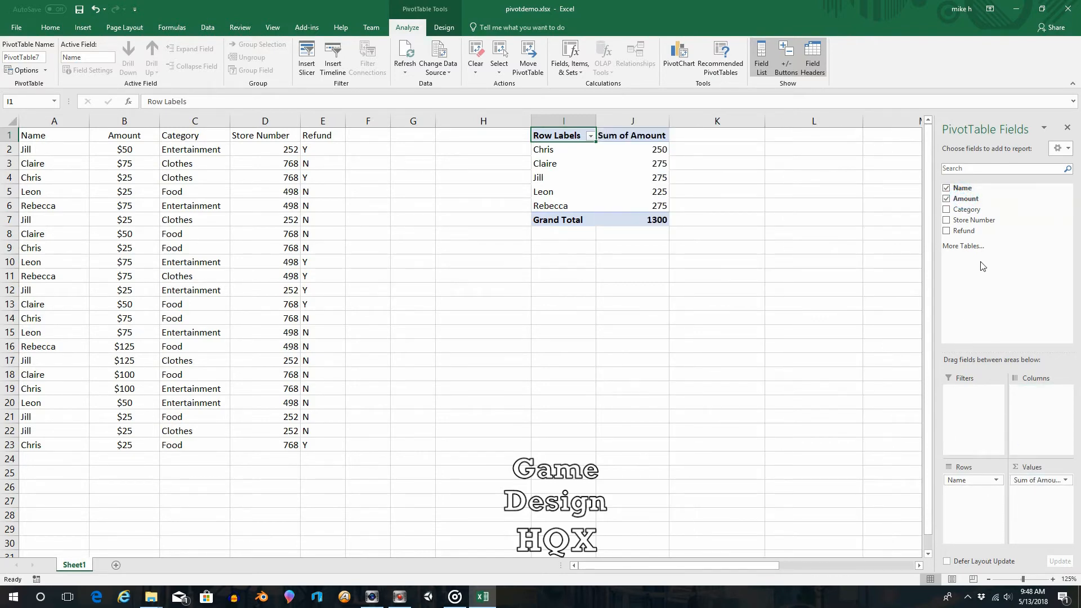
pyautogui.moveTo(969, 231); pyautogui.dragTo(1043, 403)
pyautogui.moveTo(610, 201)
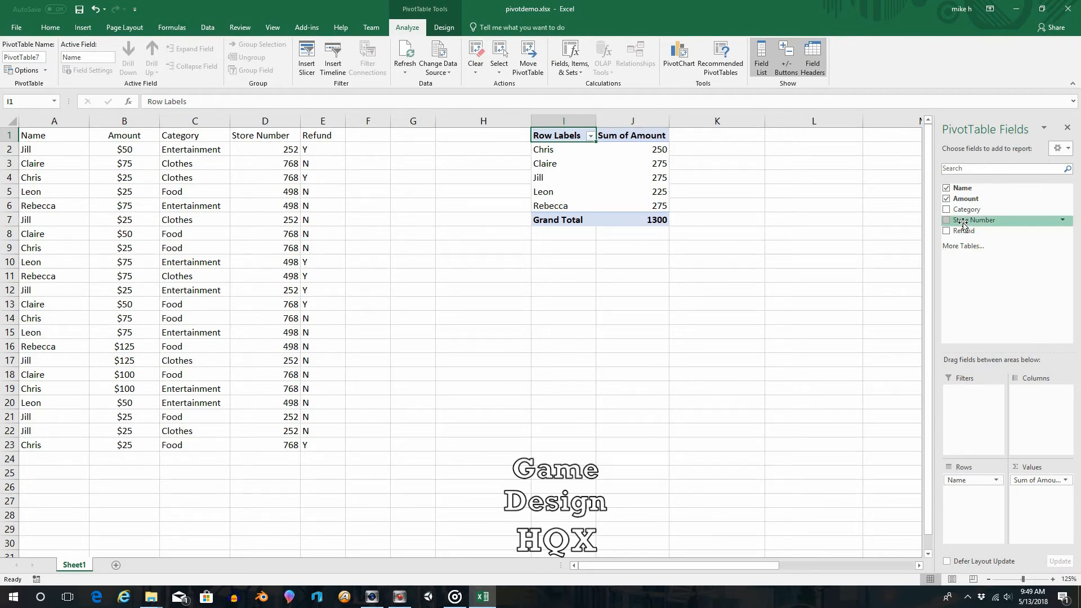
pyautogui.moveTo(968, 233); pyautogui.dragTo(1026, 411)
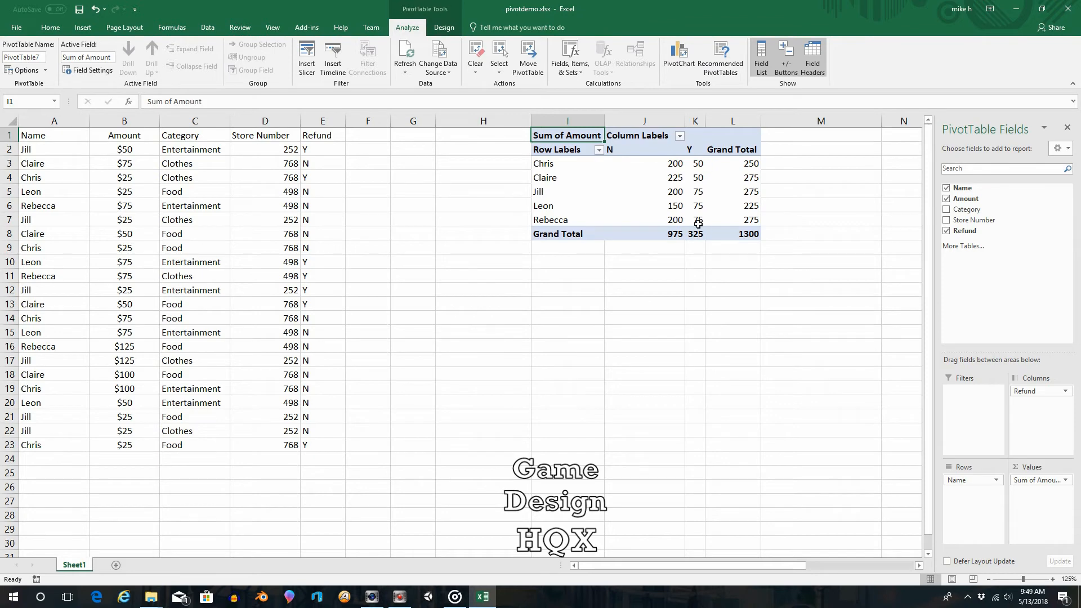
# Remove Refund from the PivotTable's columns and add it back as the column field.
pyautogui.moveTo(699, 225)
pyautogui.moveTo(663, 164)
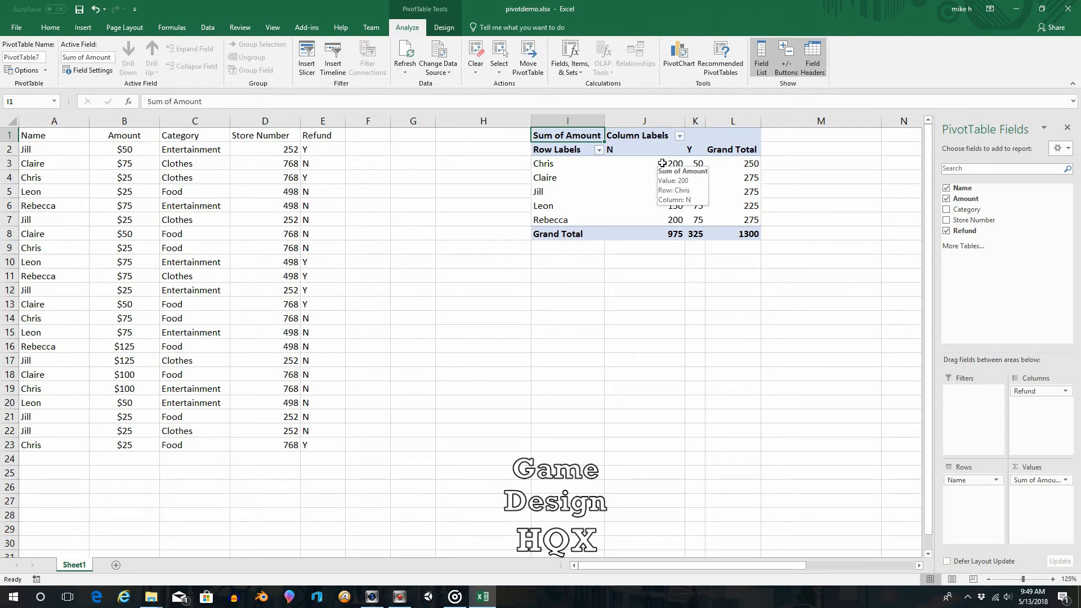
pyautogui.moveTo(702, 164)
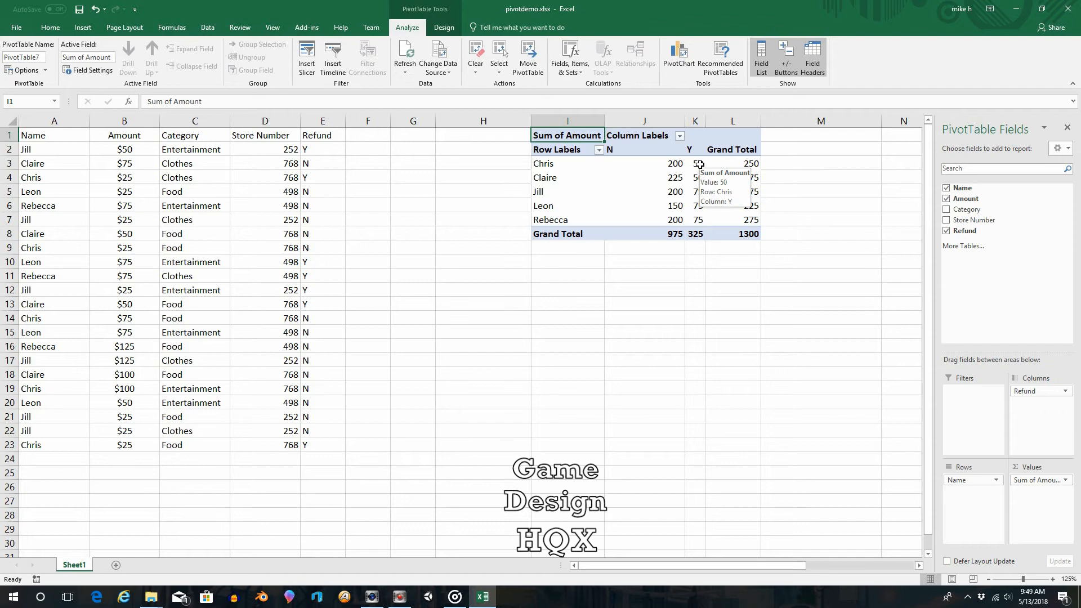
pyautogui.moveTo(722, 187)
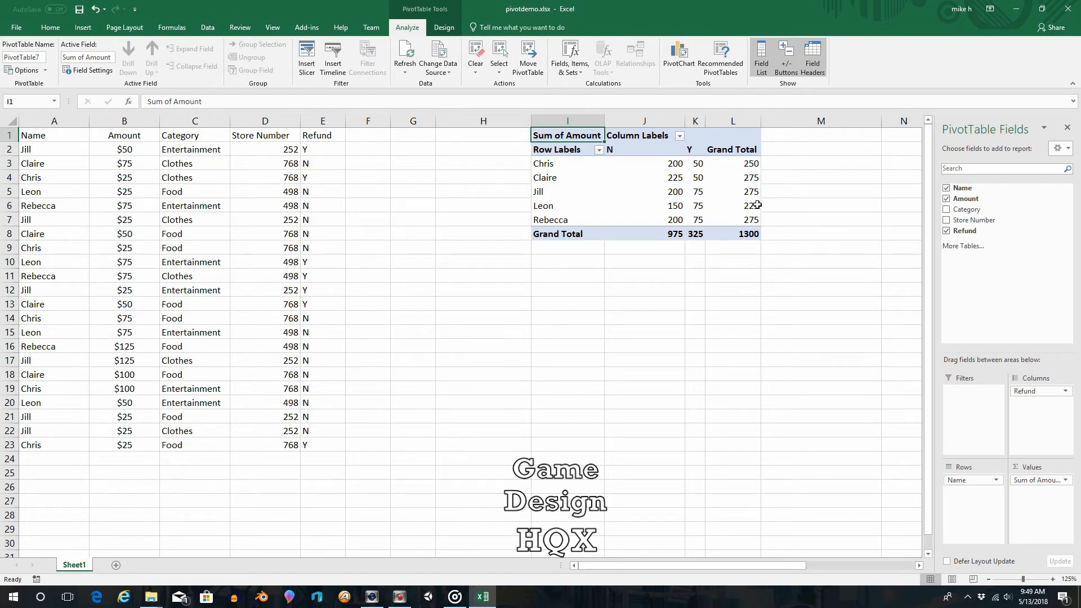
pyautogui.moveTo(754, 220)
pyautogui.click(1058, 393)
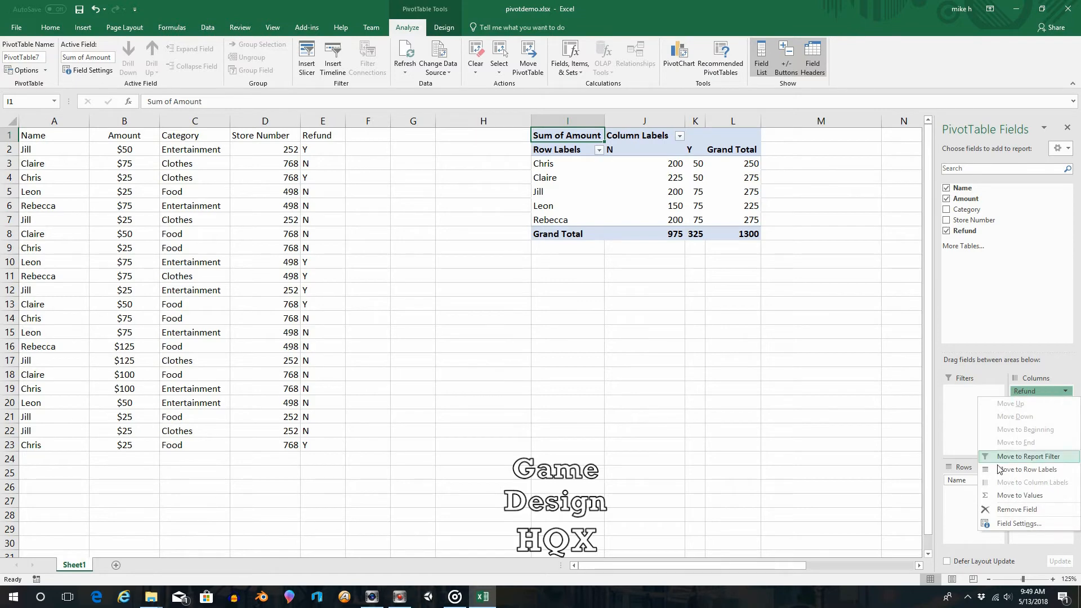
pyautogui.click(996, 510)
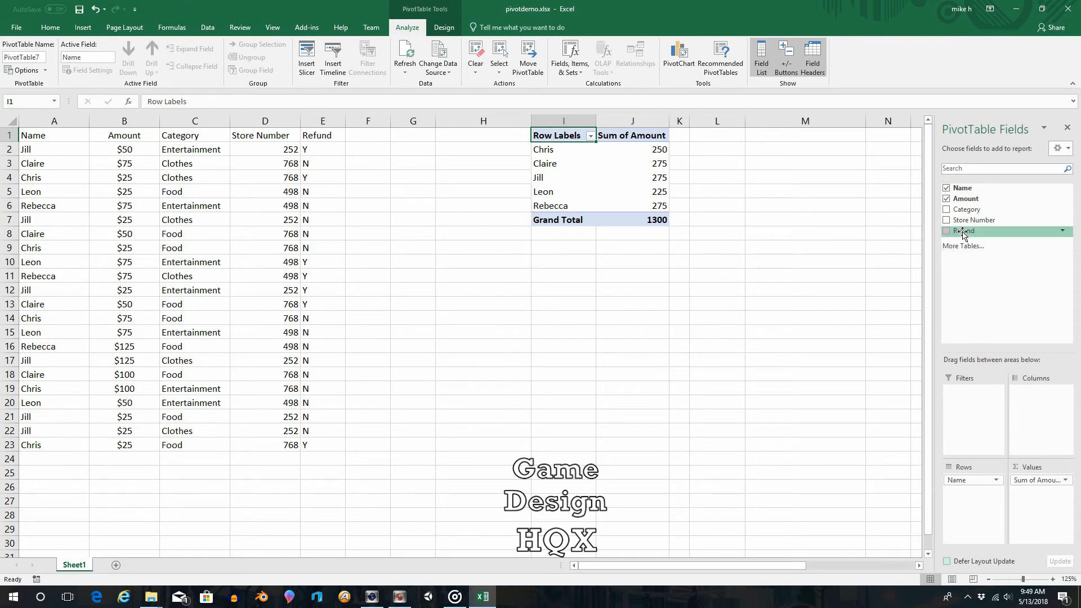
pyautogui.moveTo(964, 231); pyautogui.dragTo(1026, 391)
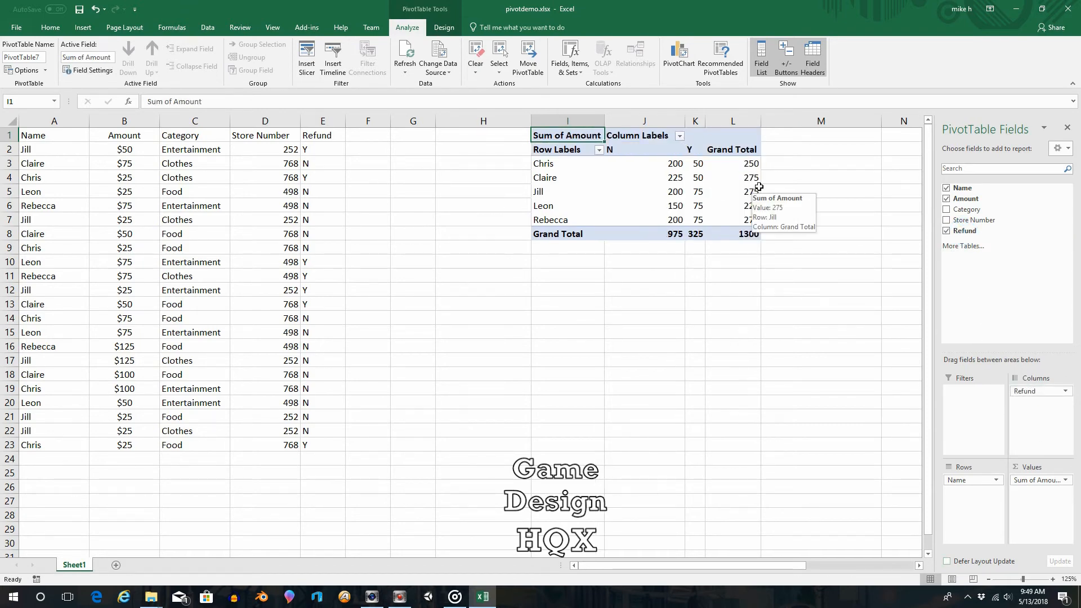
# Empty the PivotTable layout by removing the Refund, Sum of Amount and Name fields.
pyautogui.moveTo(743, 170)
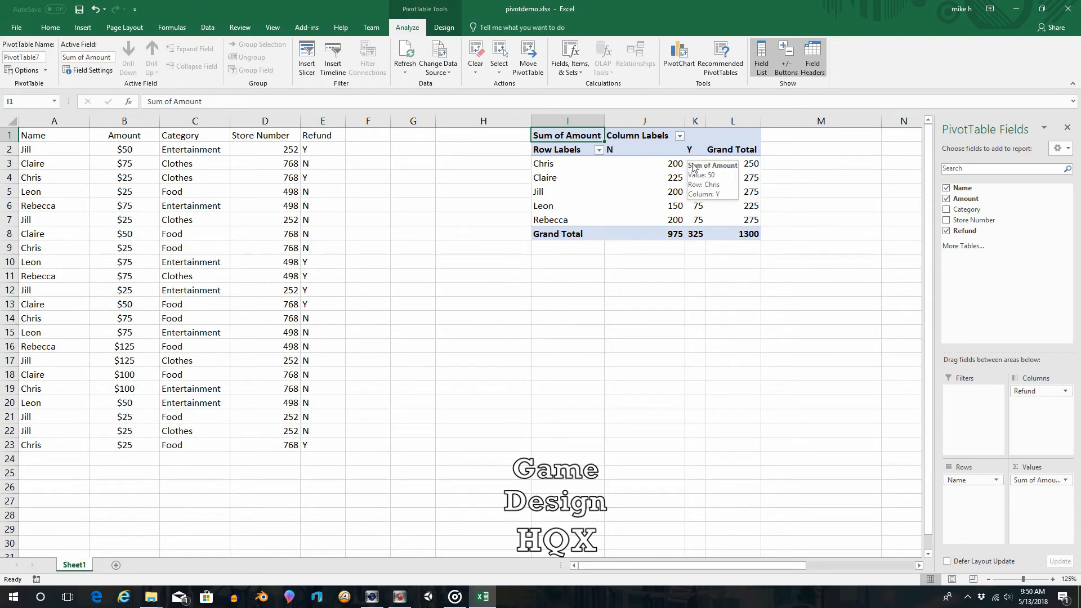
pyautogui.moveTo(691, 237)
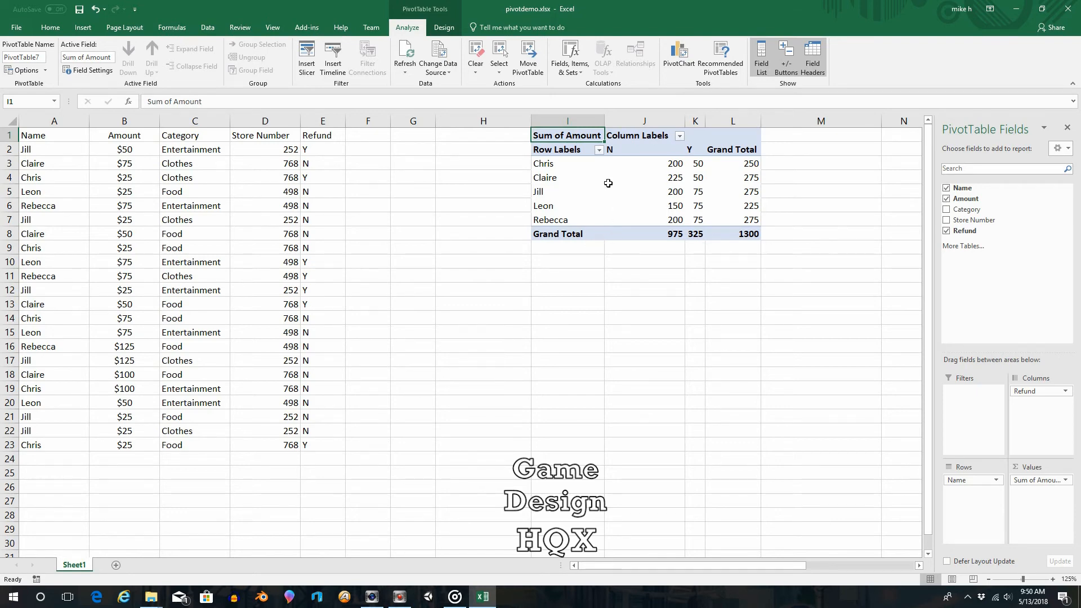
pyautogui.moveTo(559, 165)
pyautogui.click(1065, 391)
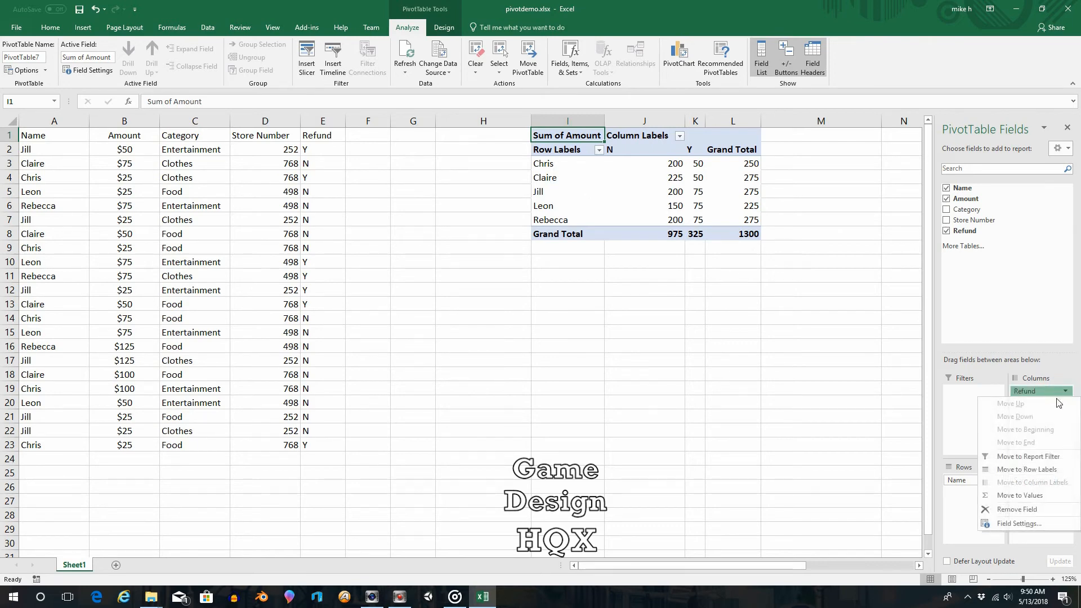
pyautogui.click(1018, 509)
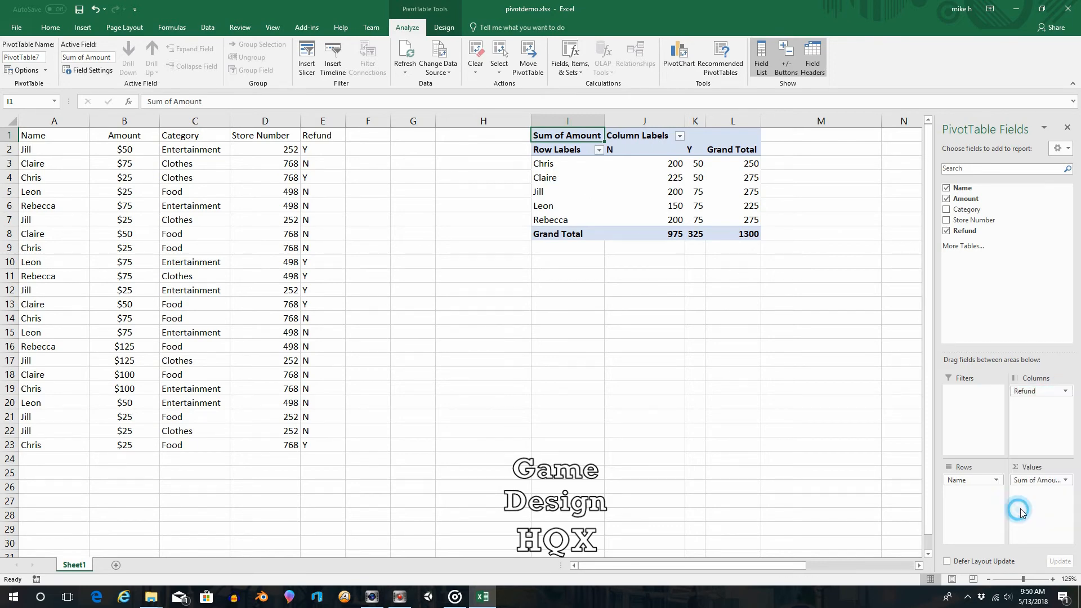
pyautogui.click(1067, 481)
pyautogui.click(1012, 457)
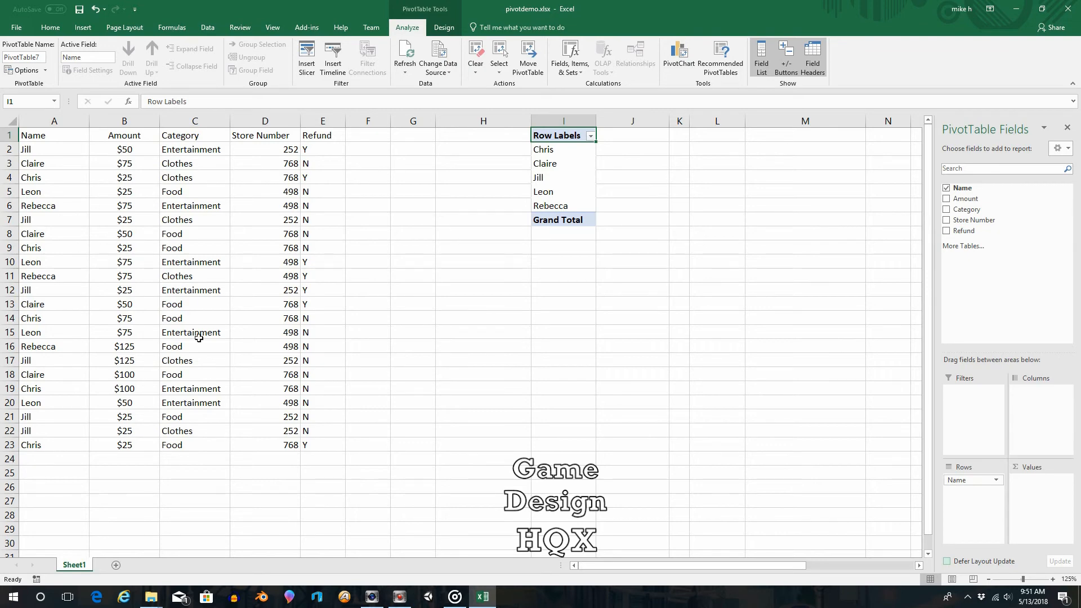
pyautogui.click(986, 483)
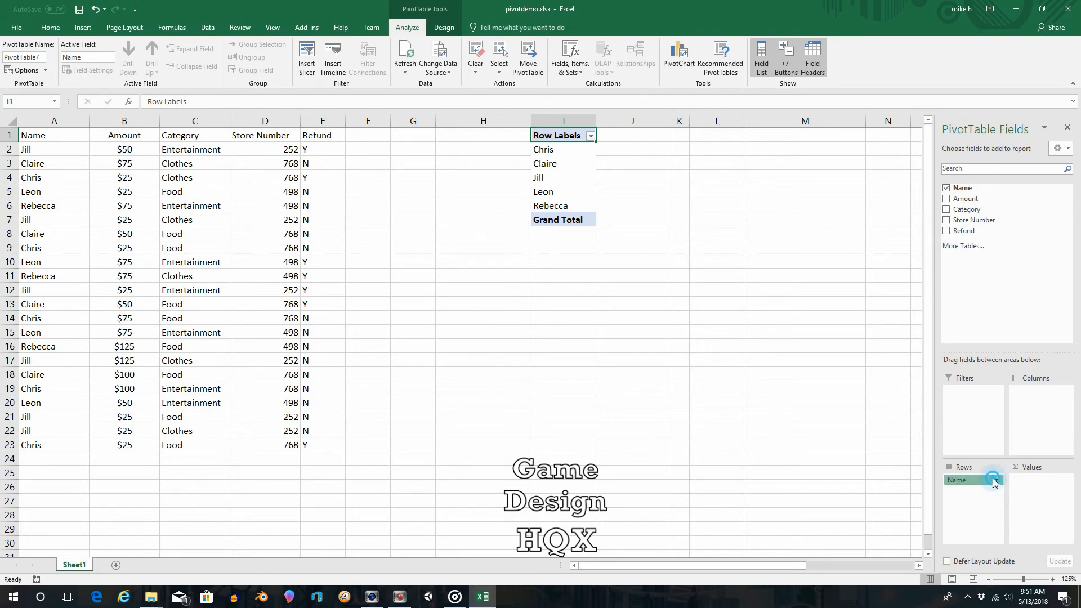
pyautogui.click(970, 453)
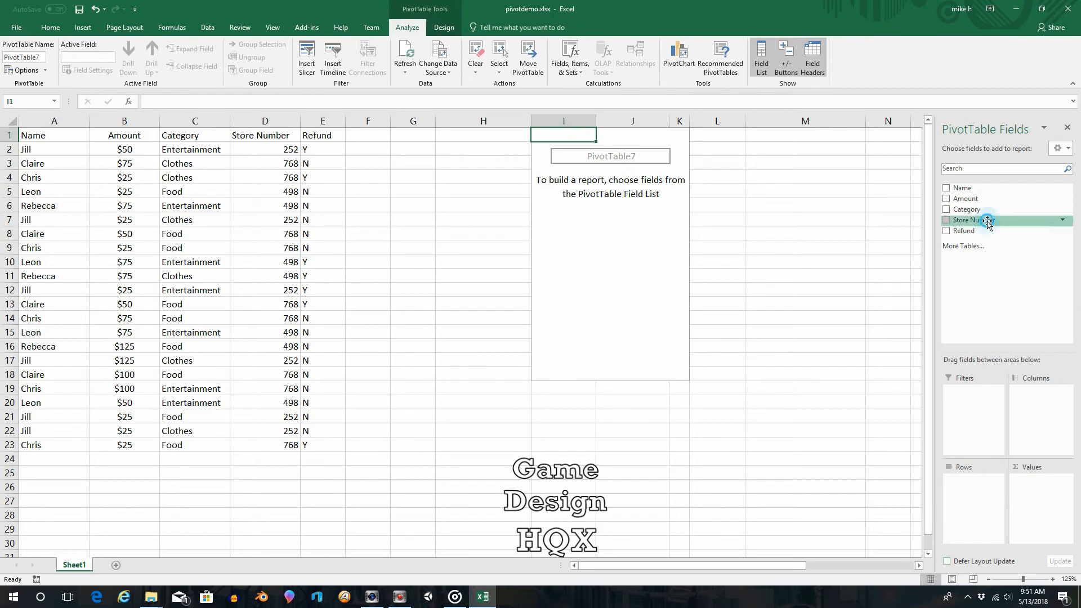
# Lay out the PivotTable with Store Number as rows, Sum of Amount as values and Refund as columns.
pyautogui.moveTo(980, 221); pyautogui.dragTo(957, 494)
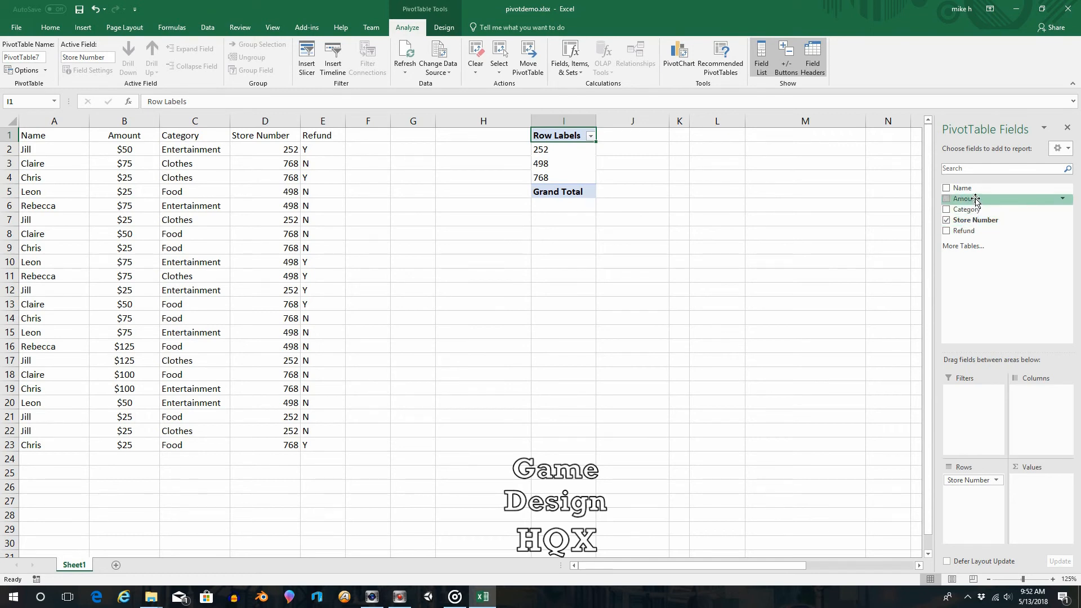
pyautogui.moveTo(976, 199); pyautogui.dragTo(1042, 493)
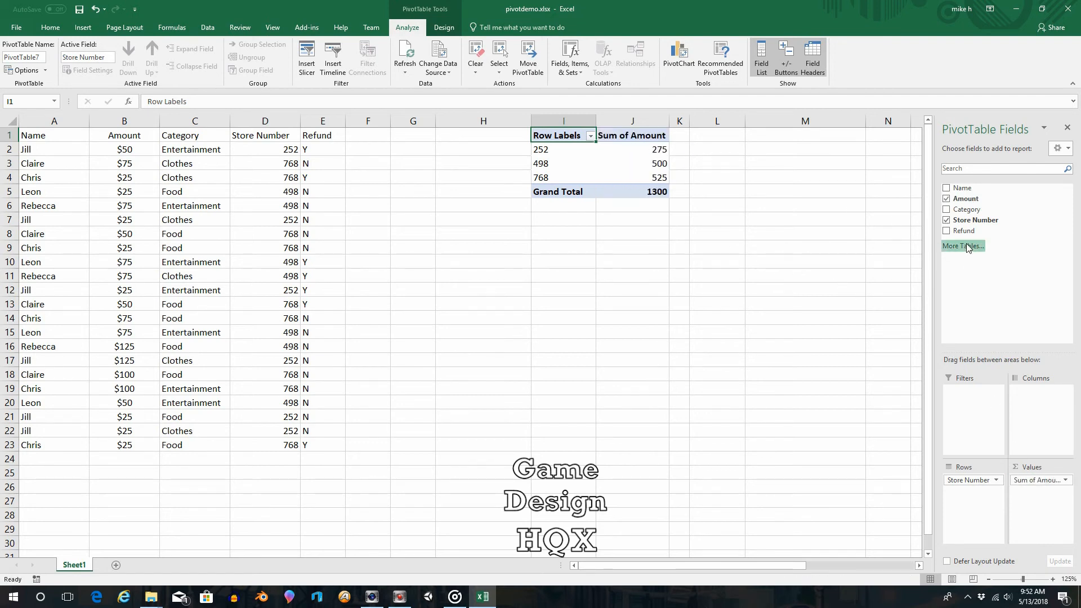
pyautogui.moveTo(964, 231); pyautogui.dragTo(1031, 393)
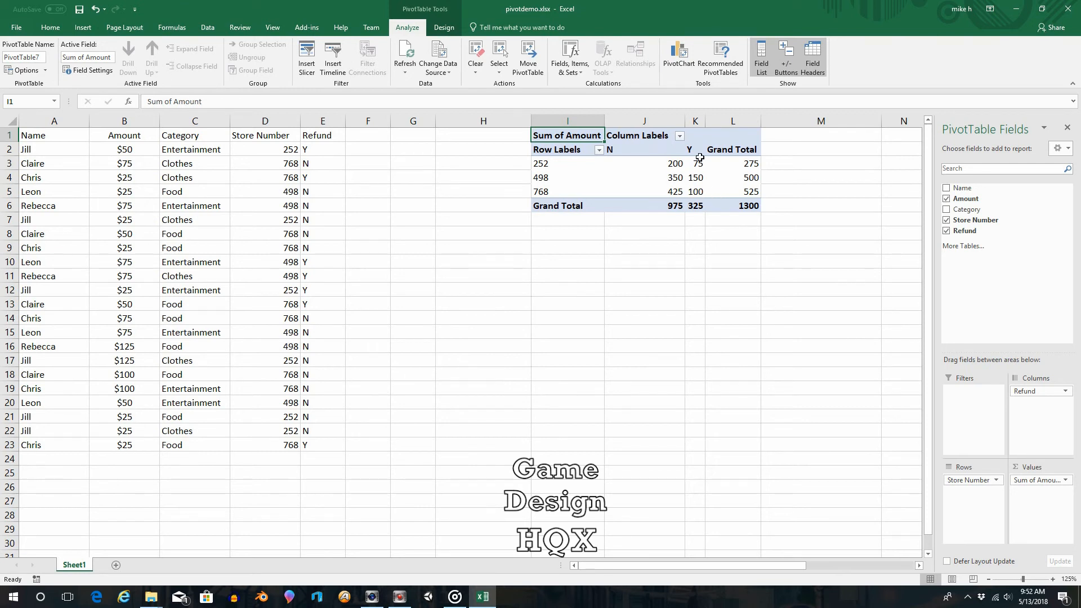
# Add Category as a second PivotTable column field below Refund.
pyautogui.moveTo(700, 157)
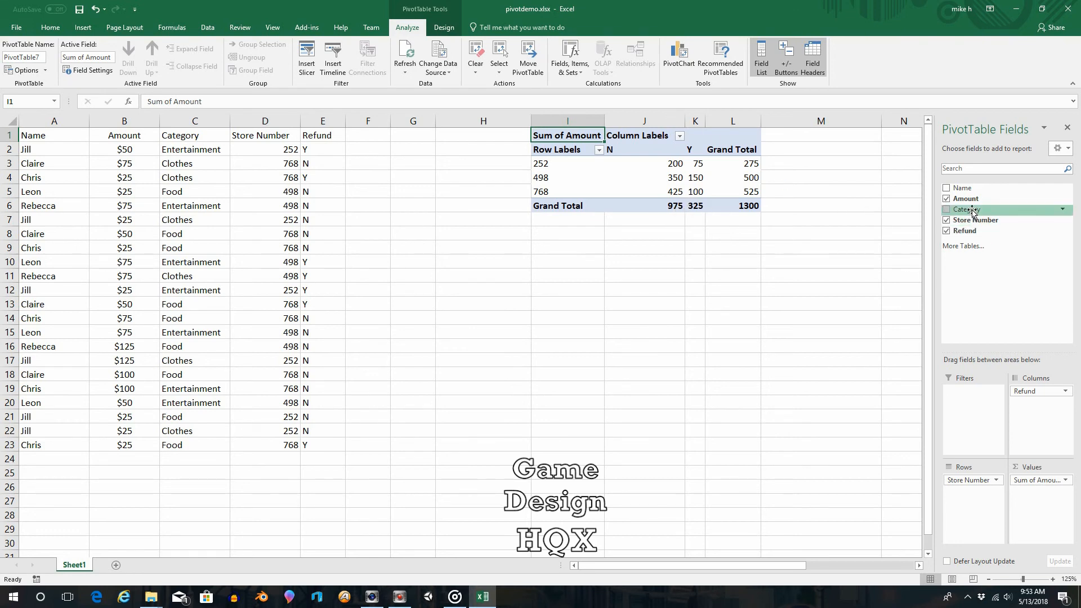
pyautogui.moveTo(972, 212); pyautogui.dragTo(1028, 381)
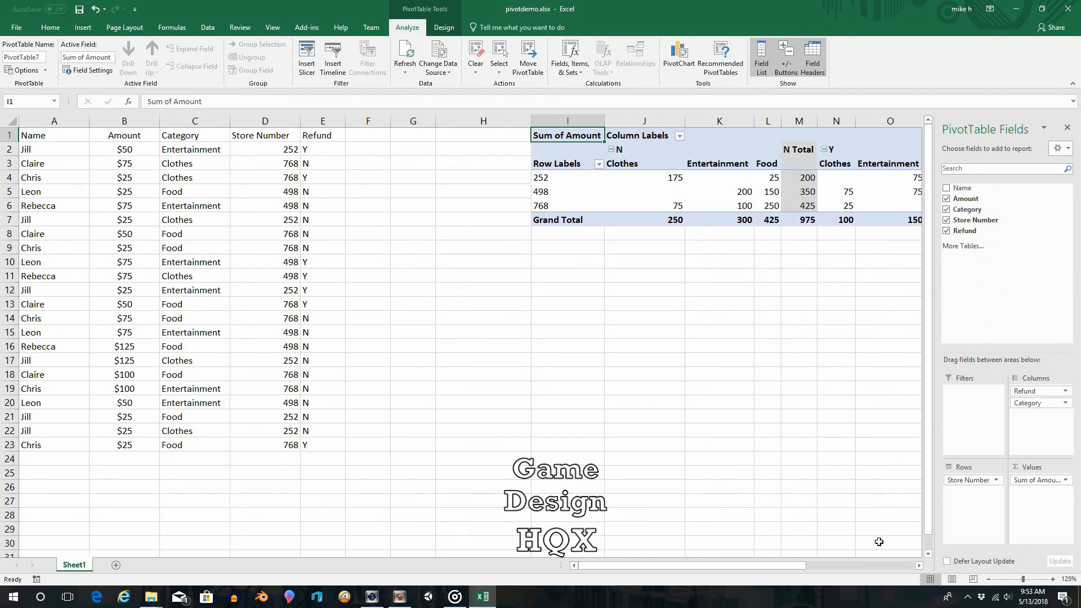
pyautogui.click(919, 566)
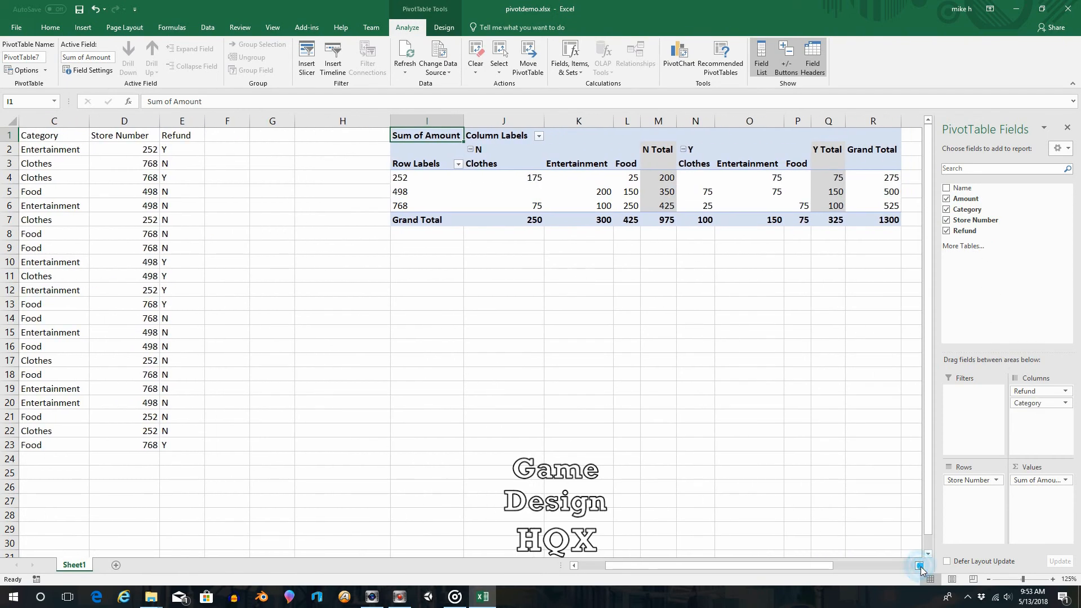
pyautogui.click(919, 566)
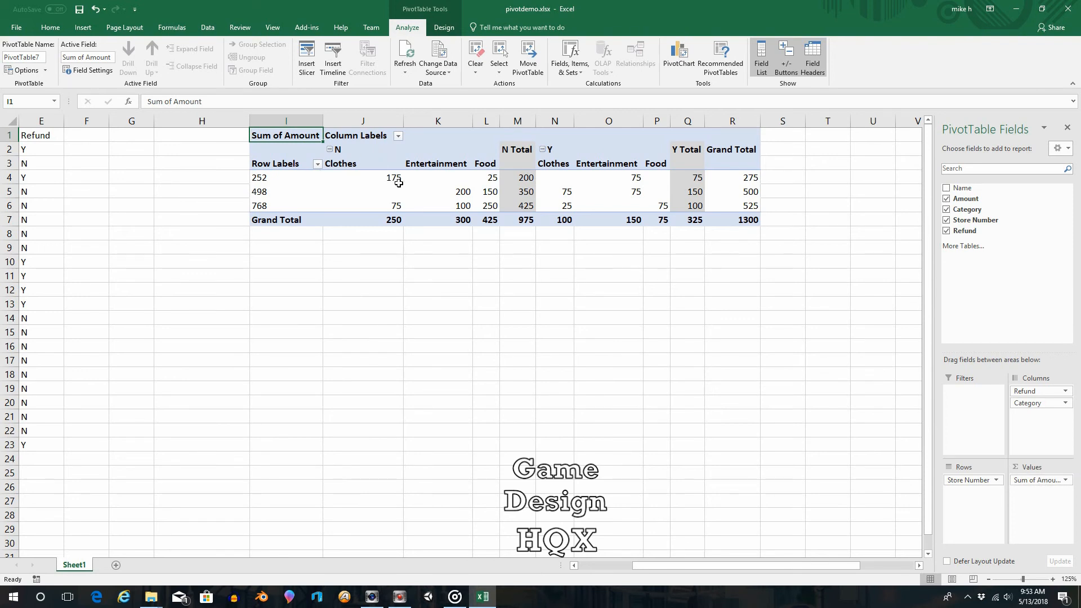
# Reorder the PivotTable's column fields so Category is placed above Refund.
pyautogui.moveTo(604, 201)
pyautogui.moveTo(1022, 404); pyautogui.dragTo(1021, 390)
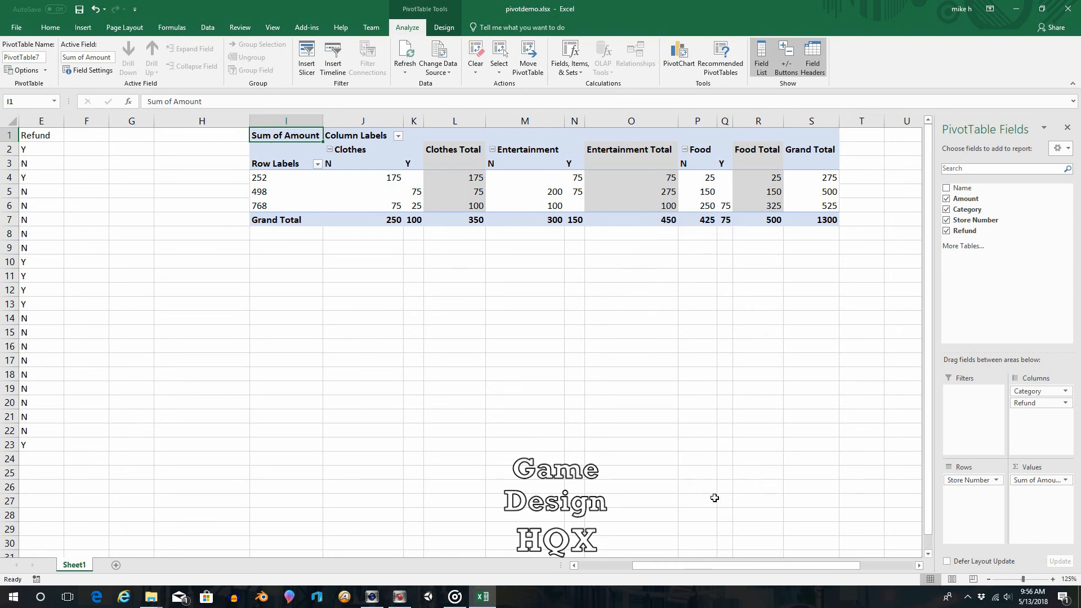
pyautogui.moveTo(708, 565); pyautogui.dragTo(612, 564)
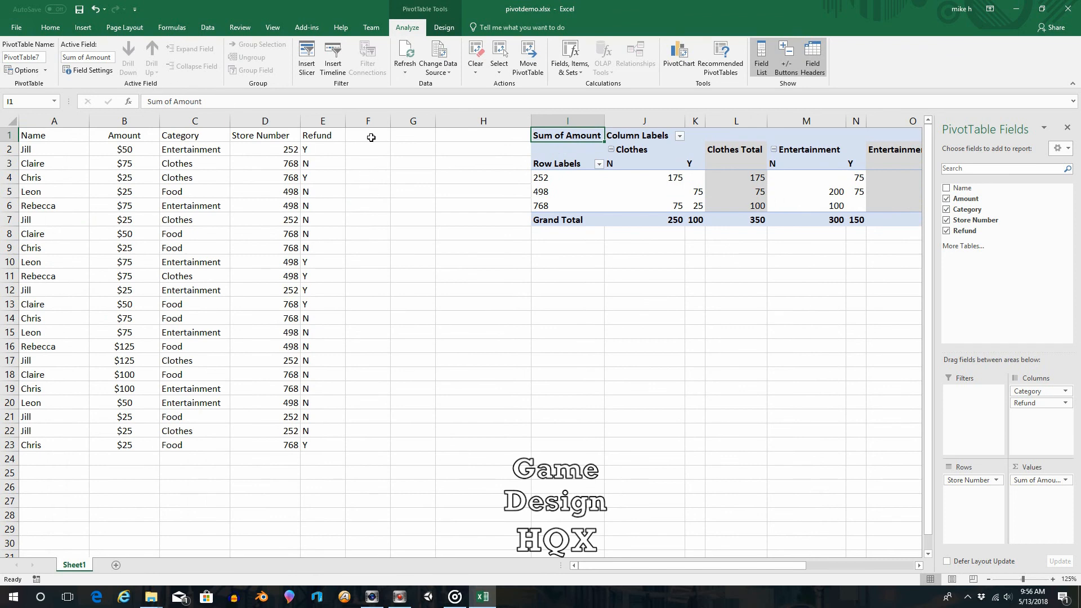